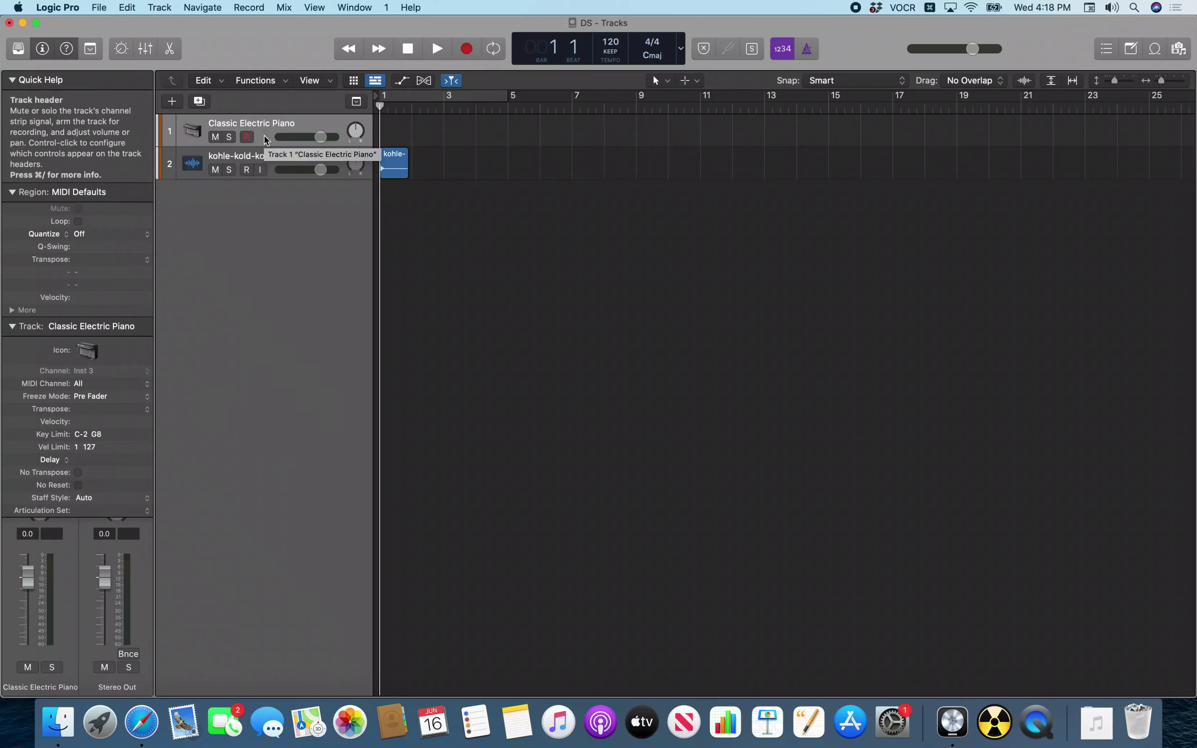
Step: Select the kohle-kold-konkrete-krack audio track and listen to its sample from the start of the project
click(229, 159)
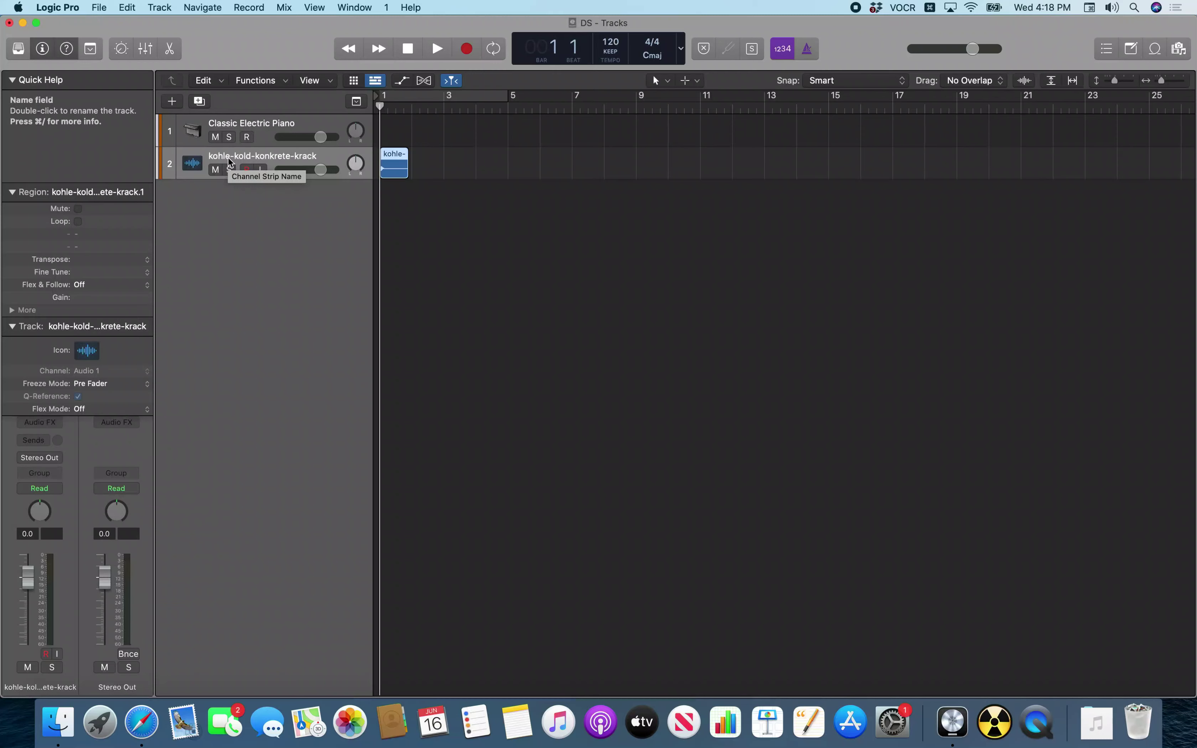
key(space)
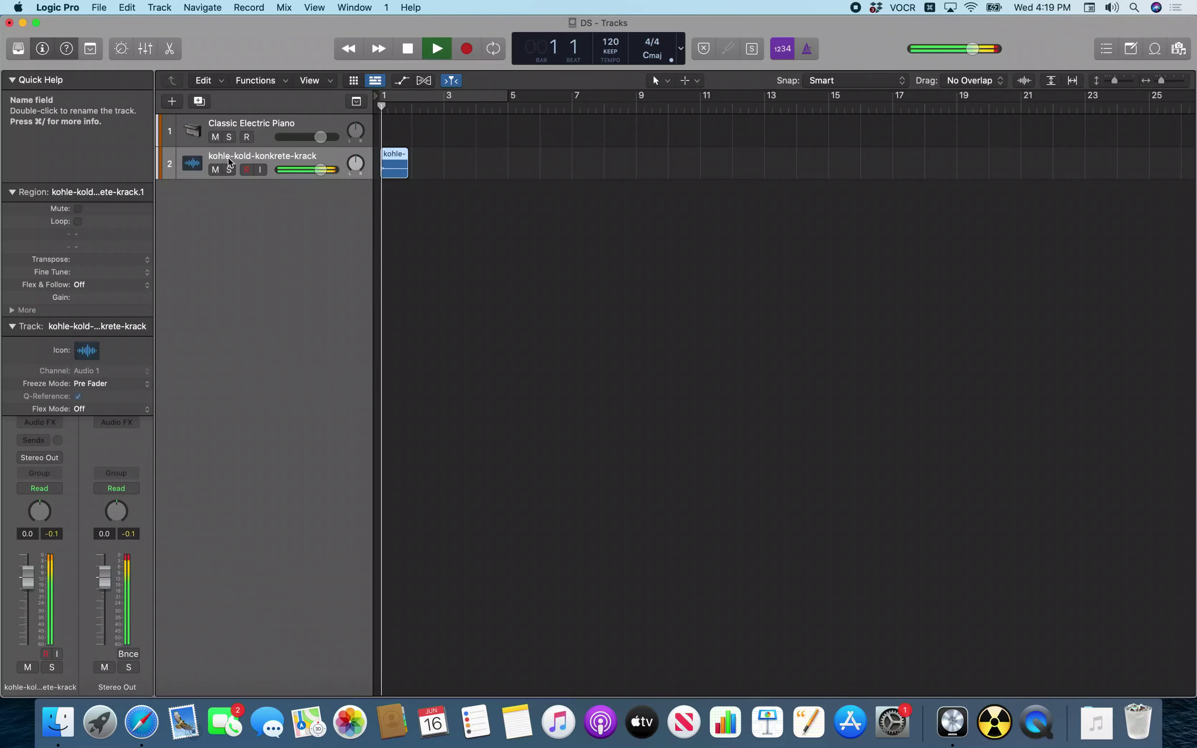
key(space)
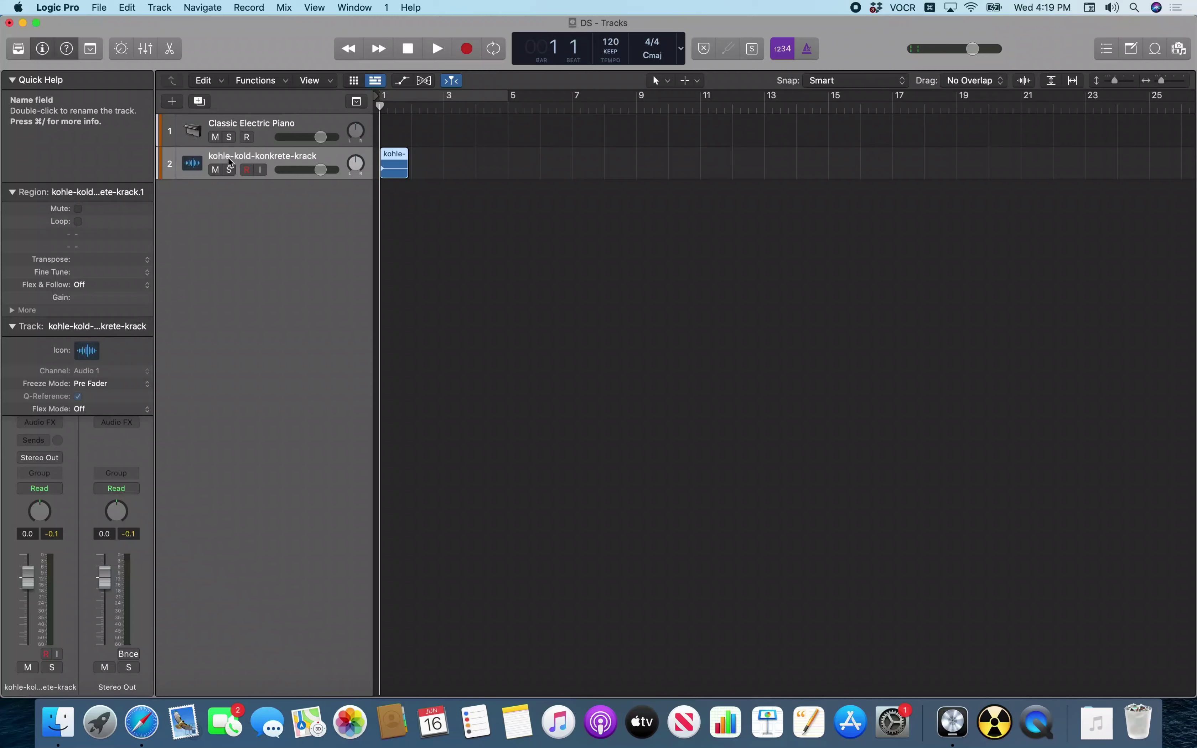
Step: Start converting the kohle-kold-konkrete-krack region to a new sampler track, naming the instrument "kohle - kold-konkrete-krack (D1-38)"
key(Up)
key(Down)
key(ctrl+e)
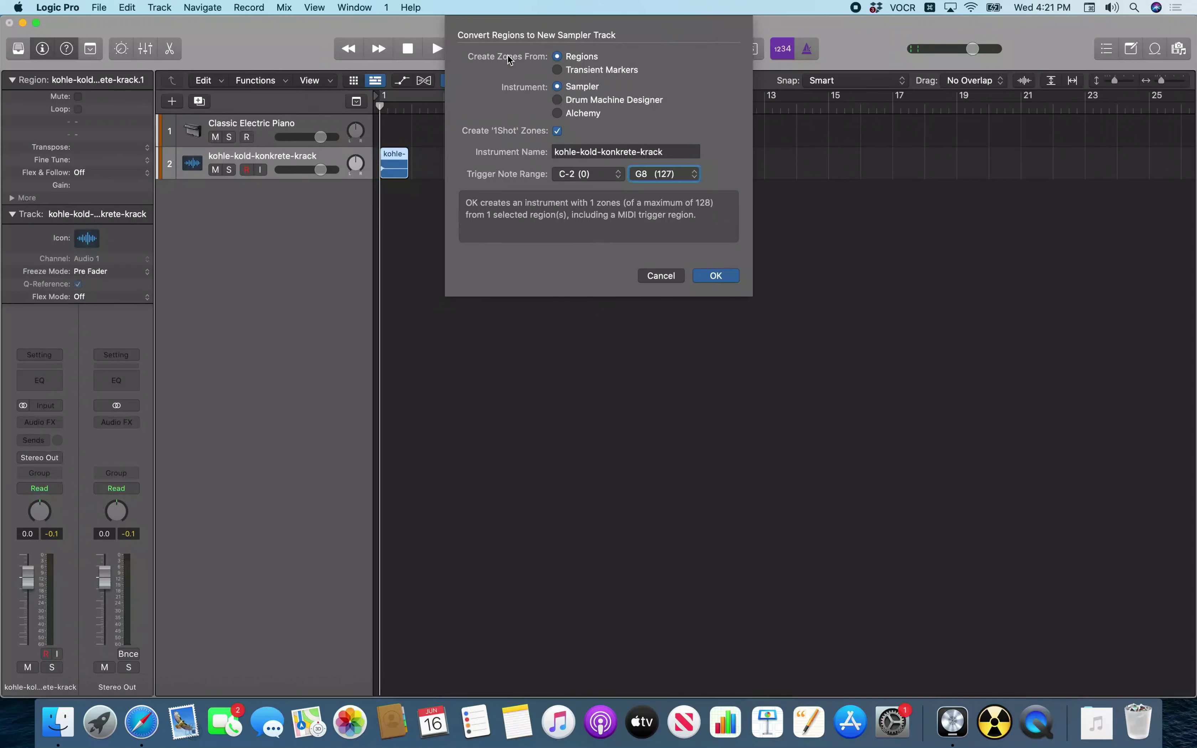
key(Tab)
key(ctrl+alt+Right)
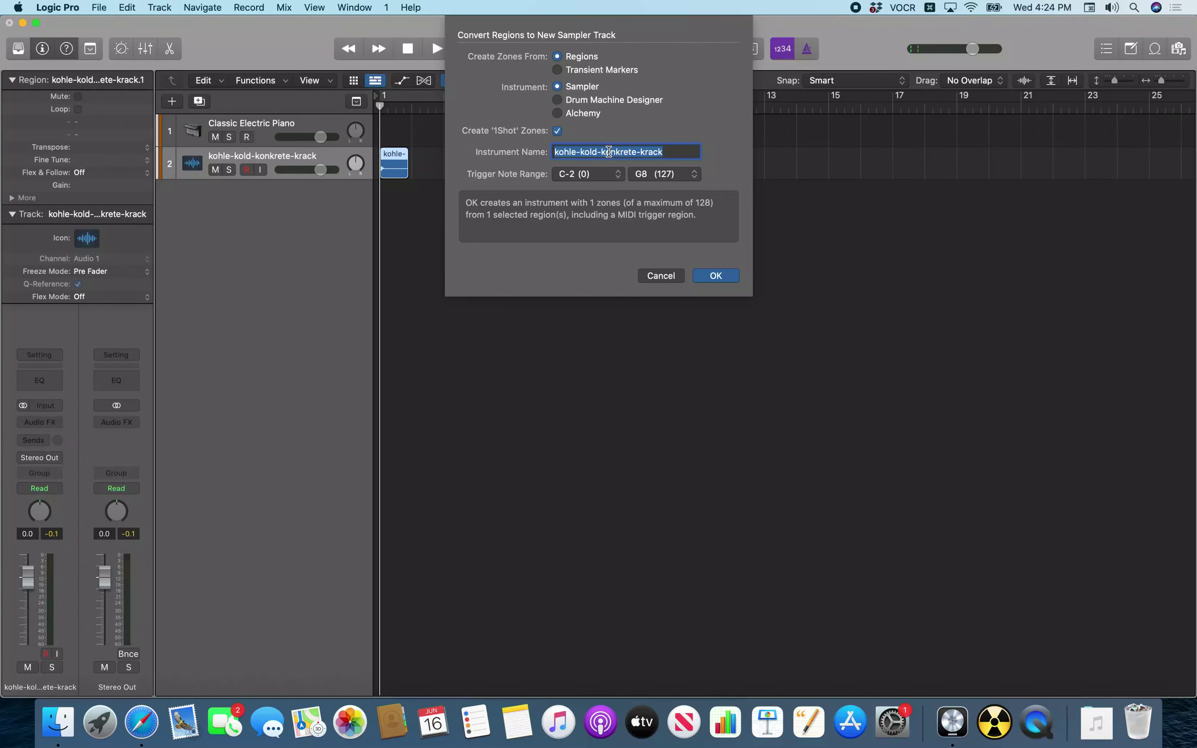
key(ctrl+alt+Left)
key(ctrl+alt+Right)
key(Right)
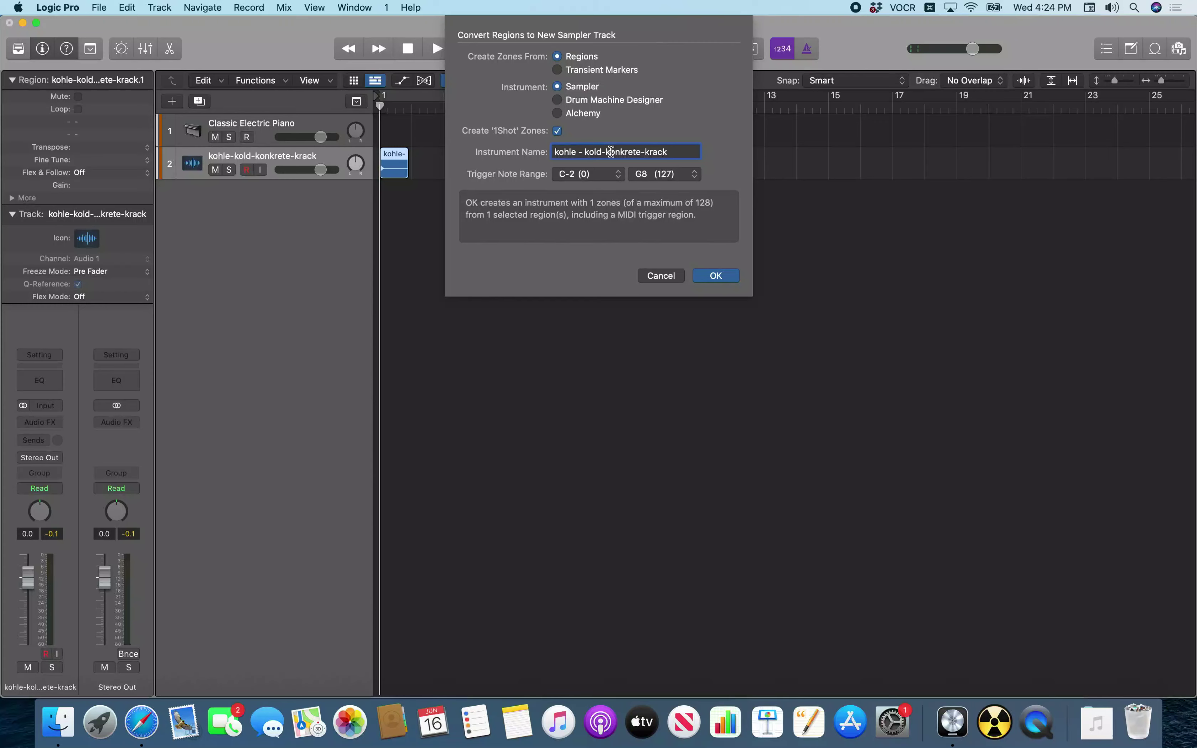
text((D1-38))
Step: Set both ends of the trigger note range to D1 (38) and create the sampler track
click(588, 176)
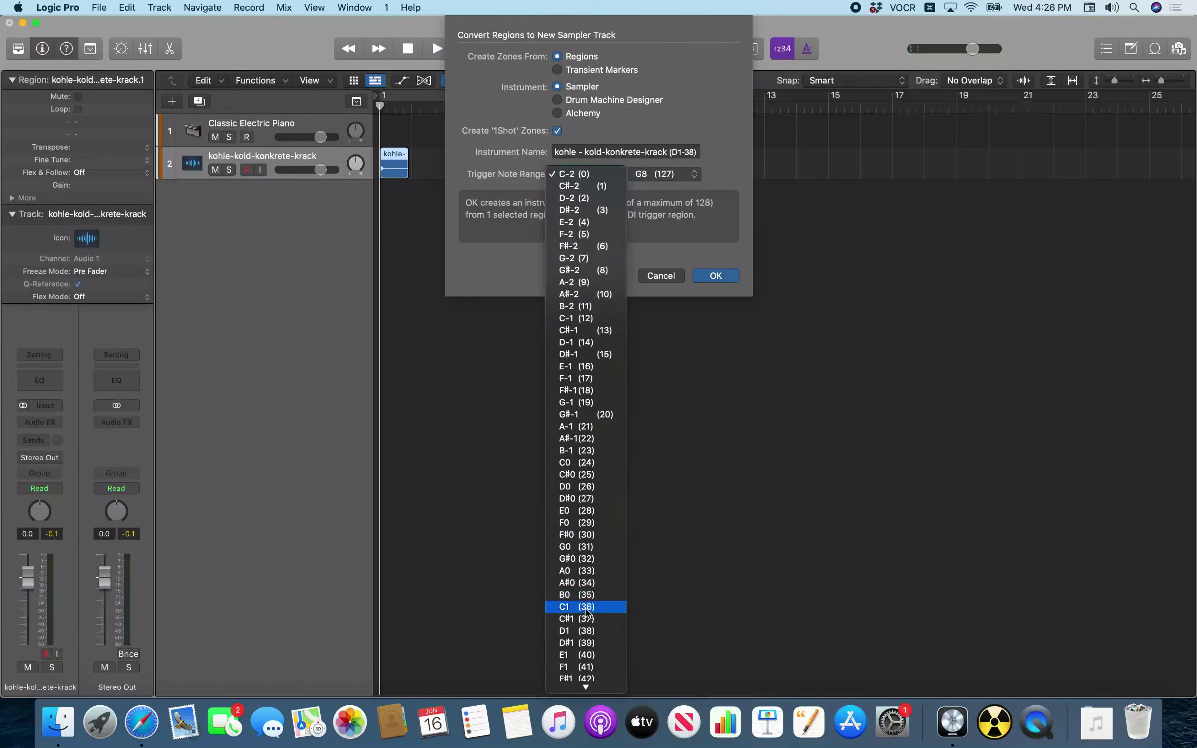
click(586, 631)
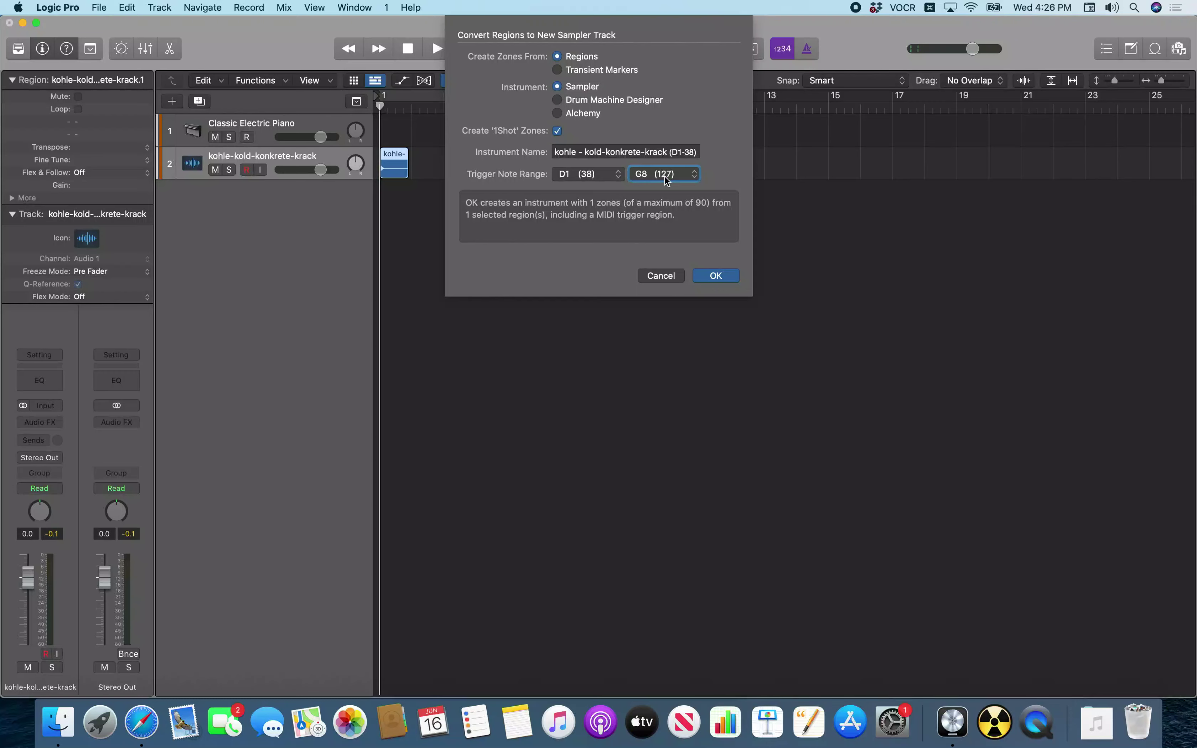
click(665, 177)
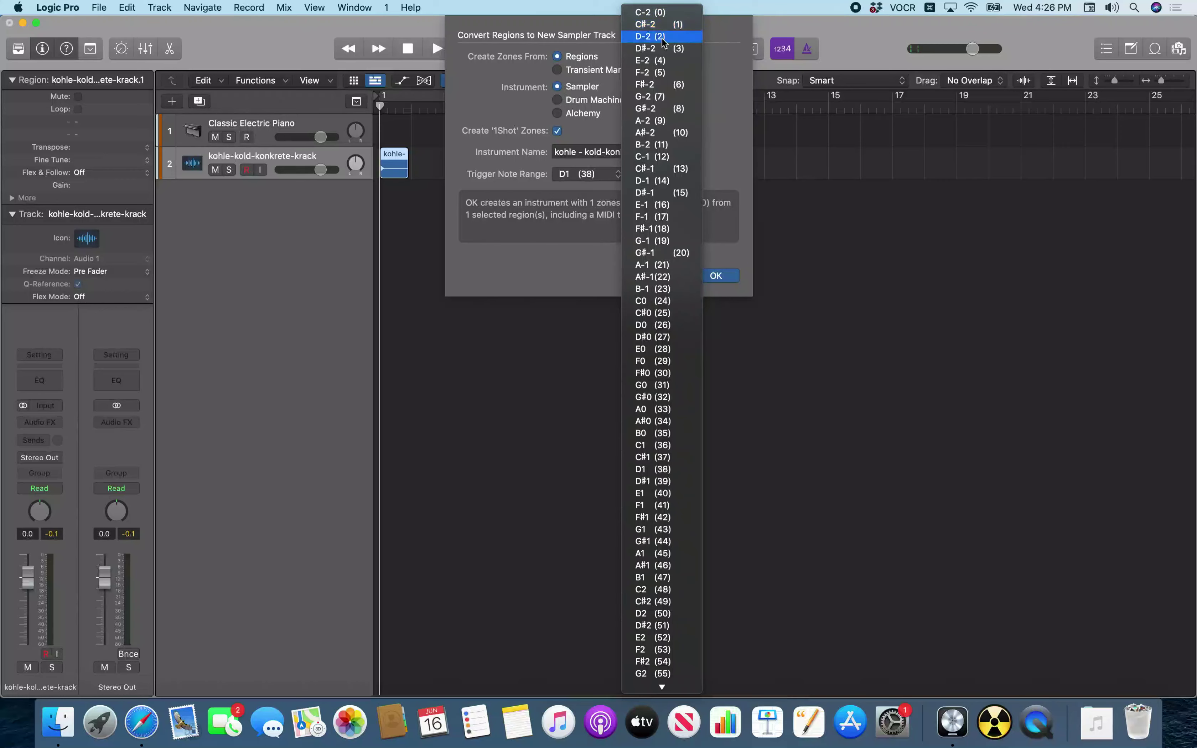
click(663, 474)
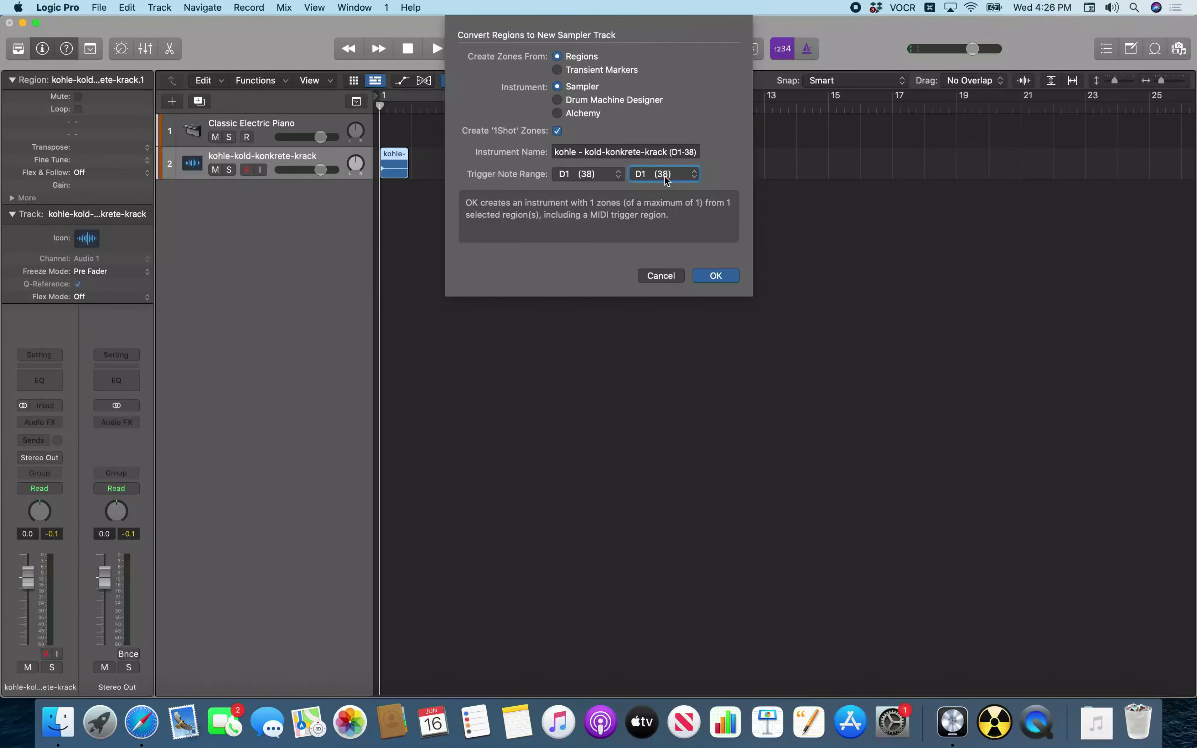
key(ctrl+alt+Right)
click(716, 279)
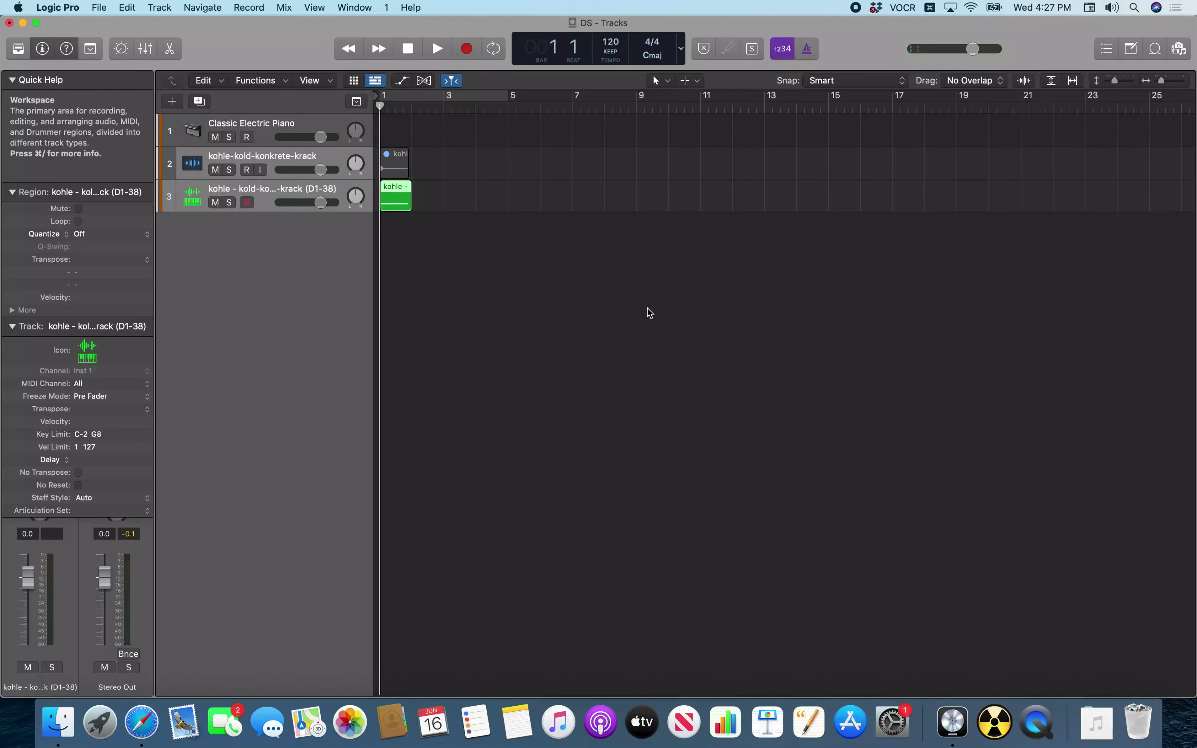
Step: Show the sound Library and compare its categories for the audio track and the new sampler track
key(y)
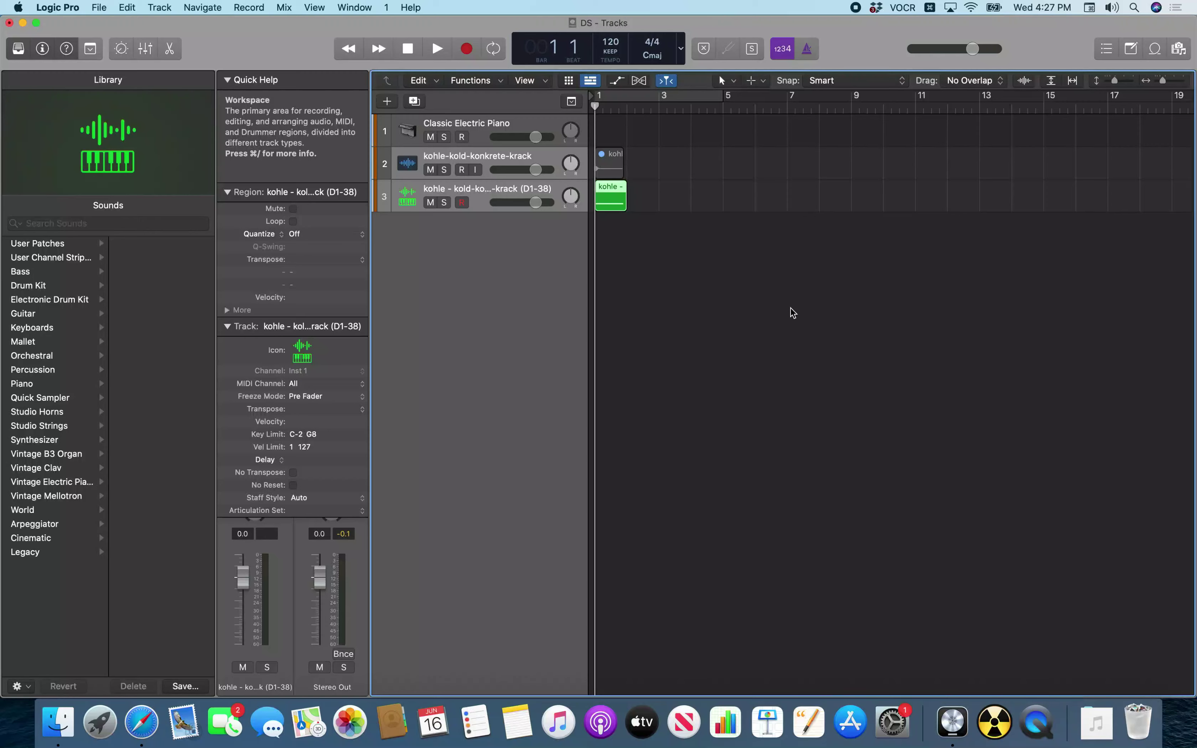
key(y)
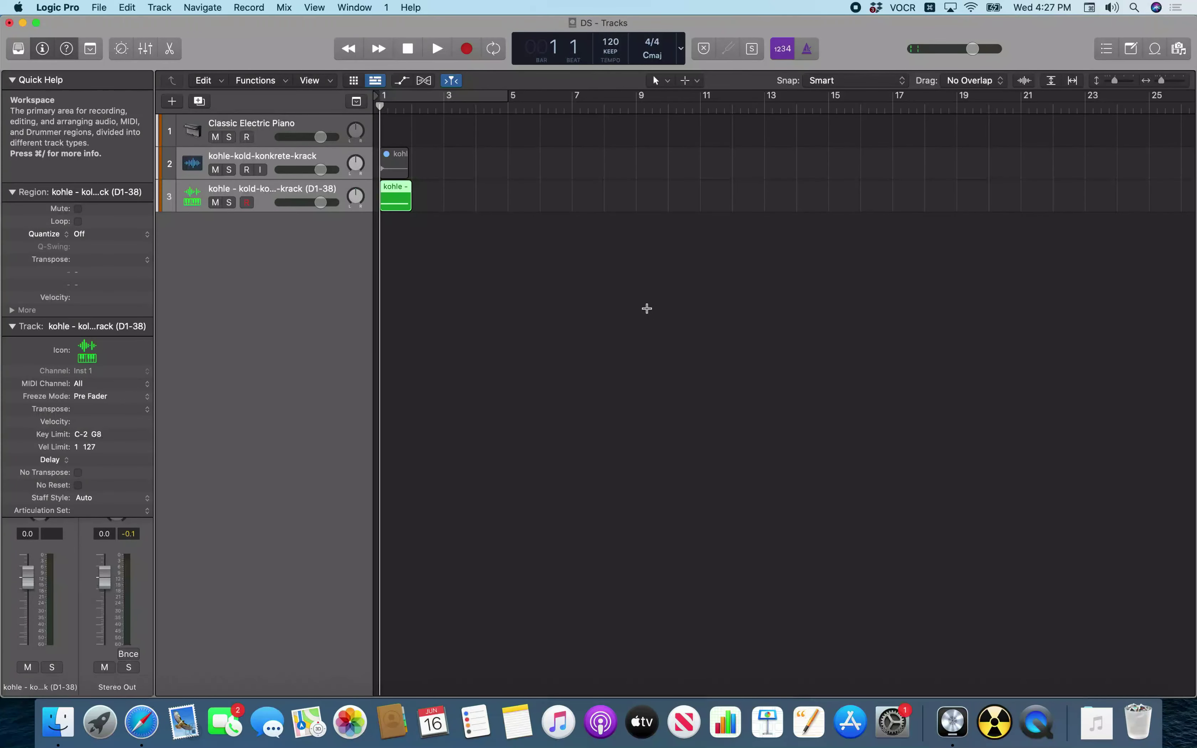
key(y)
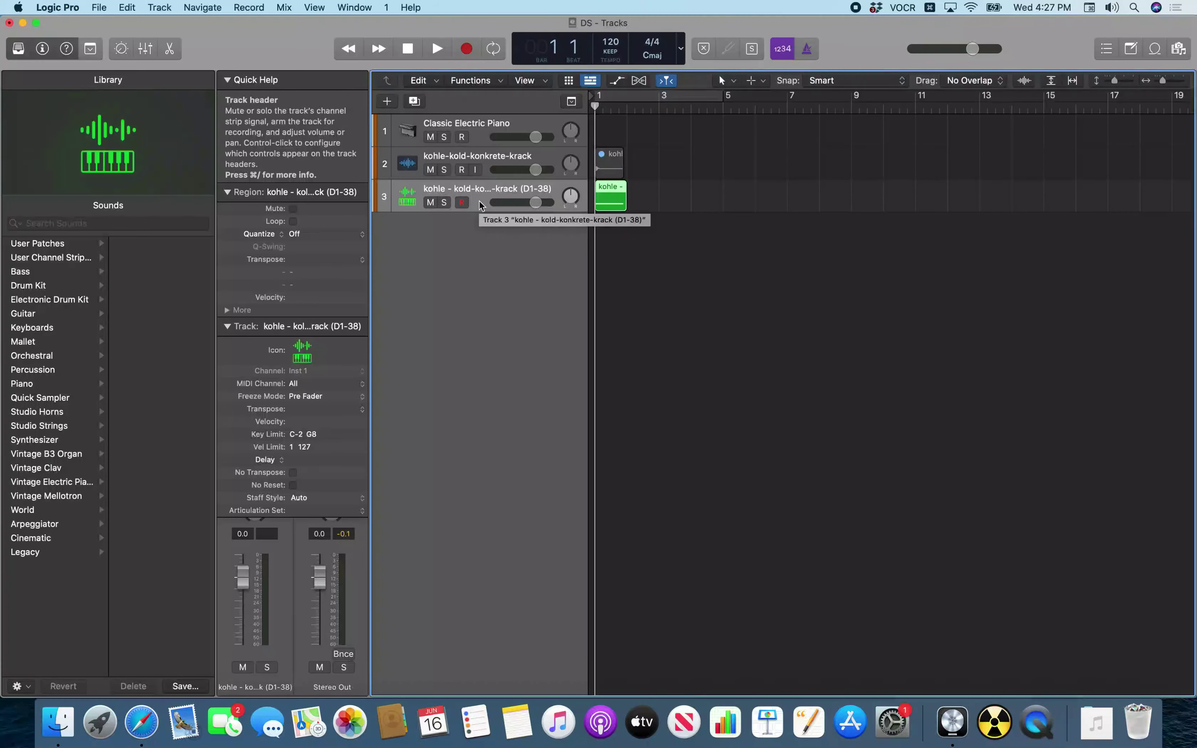
click(443, 159)
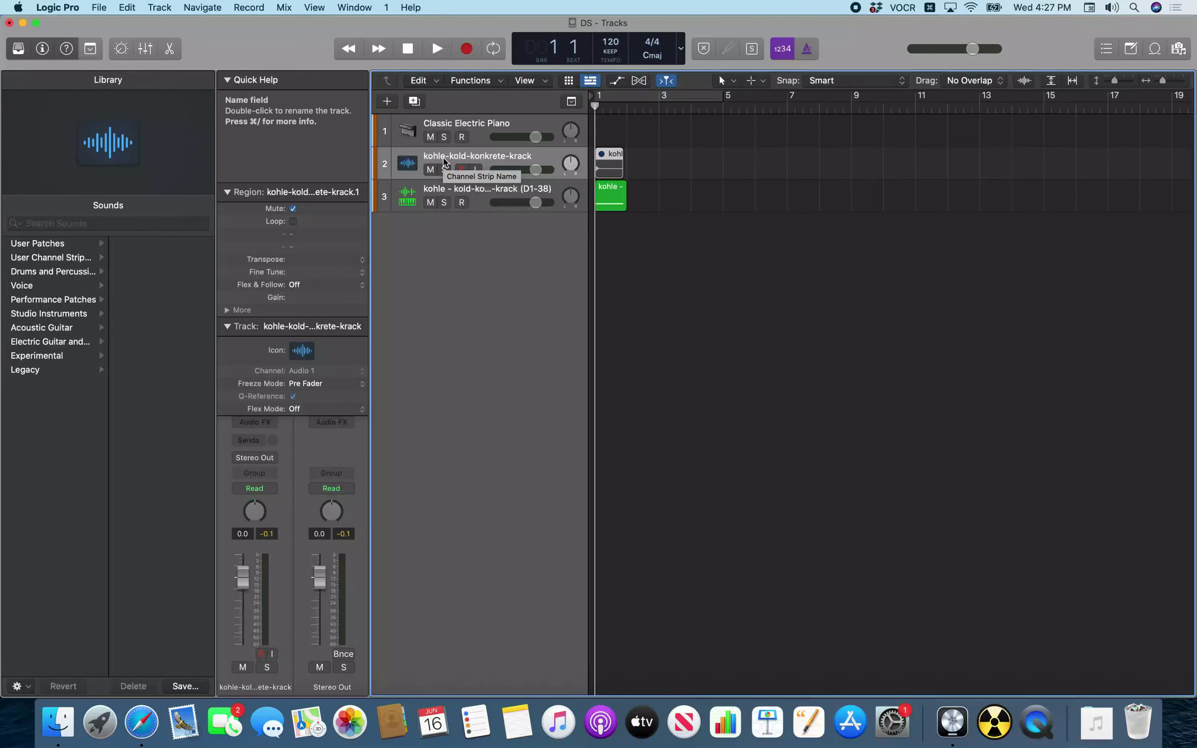
click(478, 204)
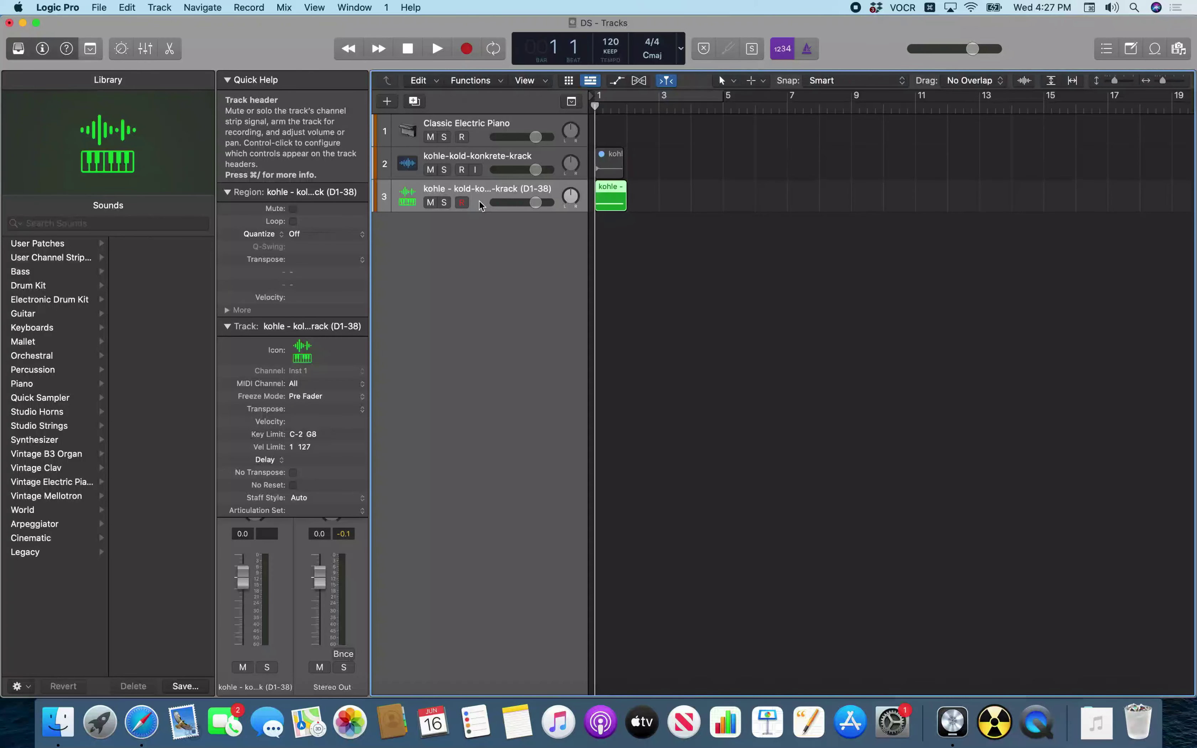
Step: Audition the sampler track's D1 note with Musical Typing lowered to octave C1, and close the keyboard
key(super+k)
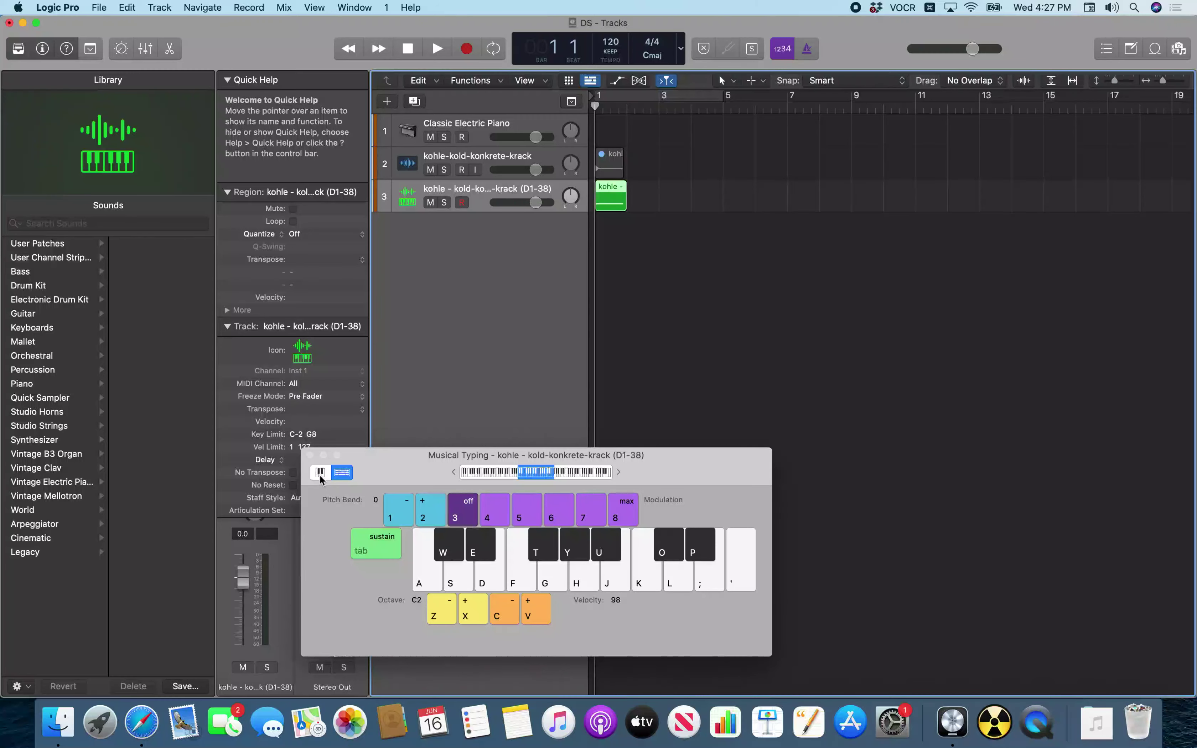
key(s)
key(s)
key(z)
key(s)
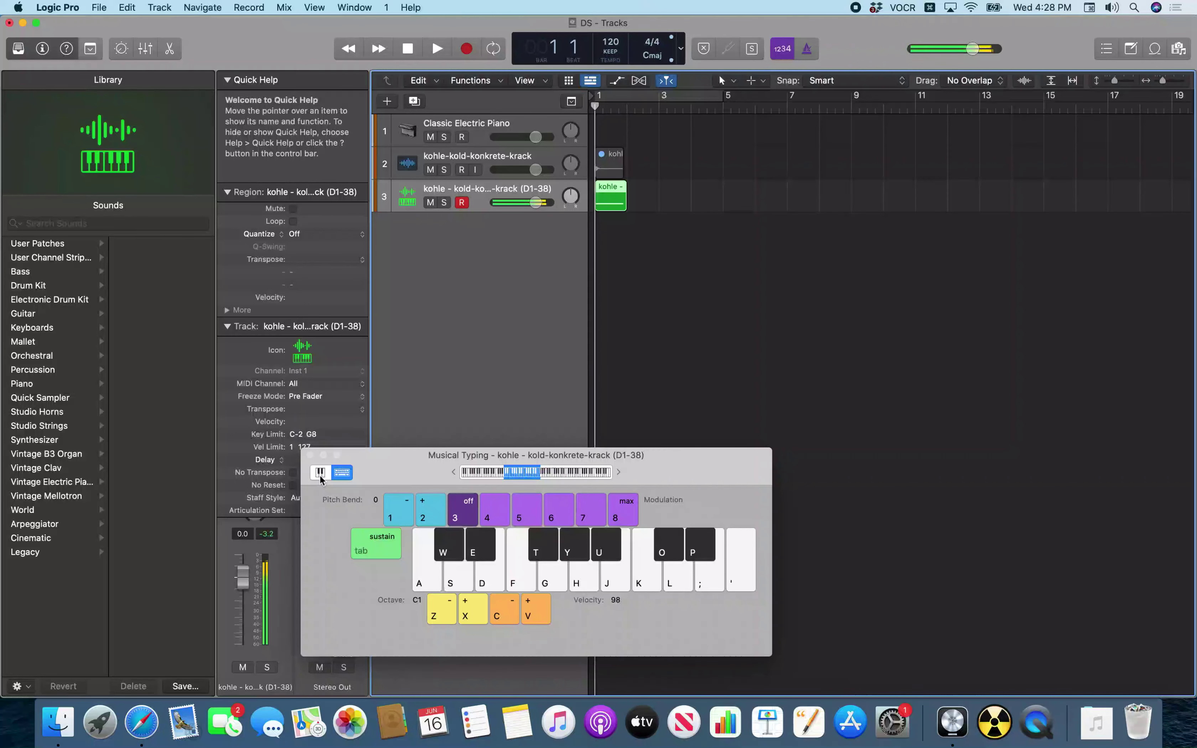
key(super+k)
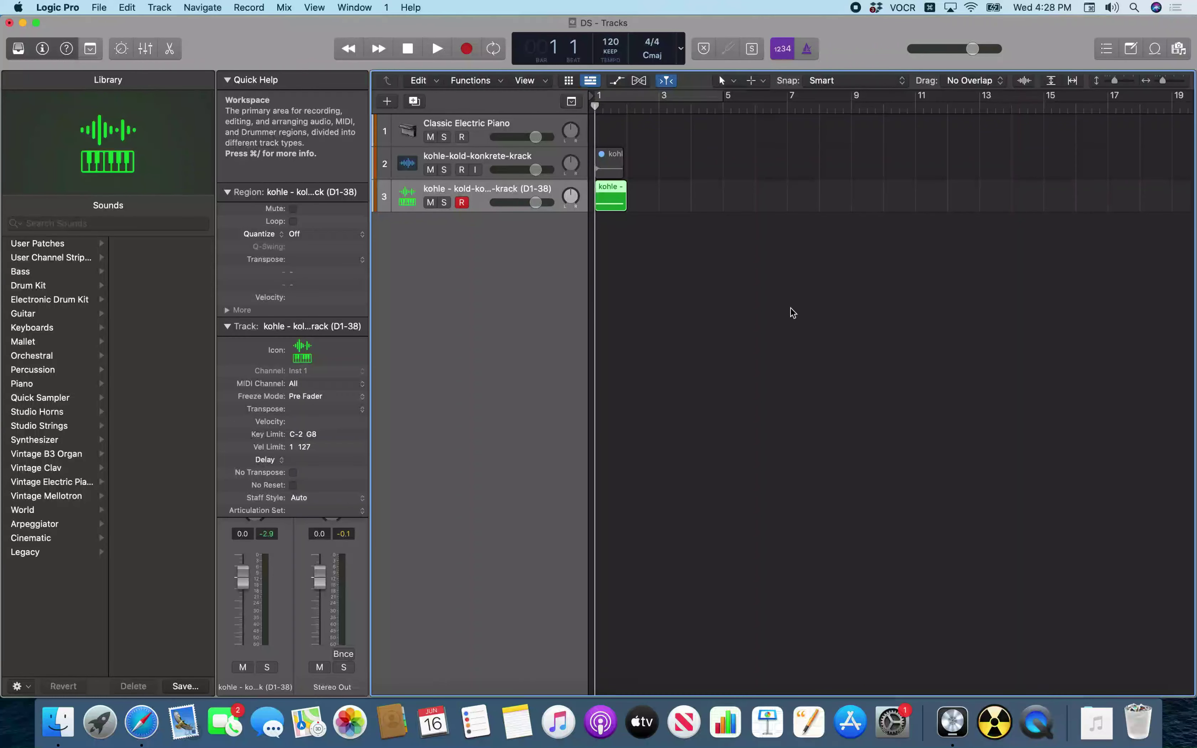
Step: Open the mixer and bring up the Sampler plug-in on the kohle - kold-konkrete-krack (D1-38) channel strip
key(super+2)
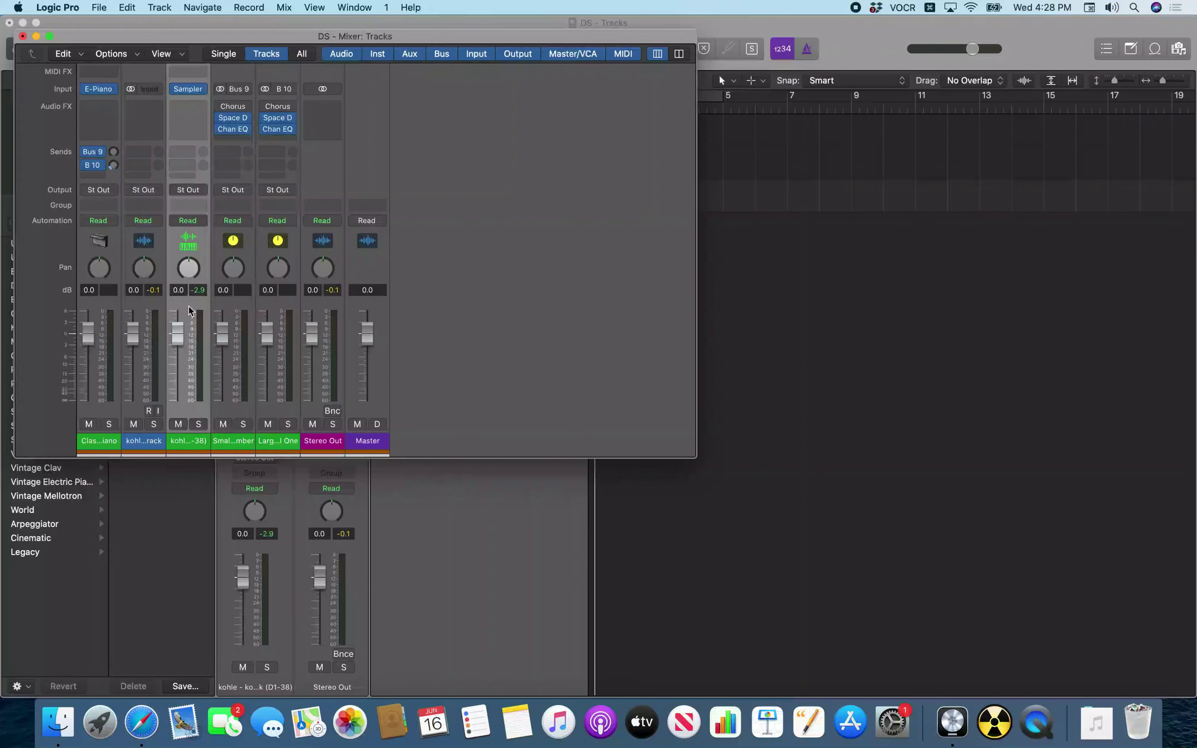
key(Right)
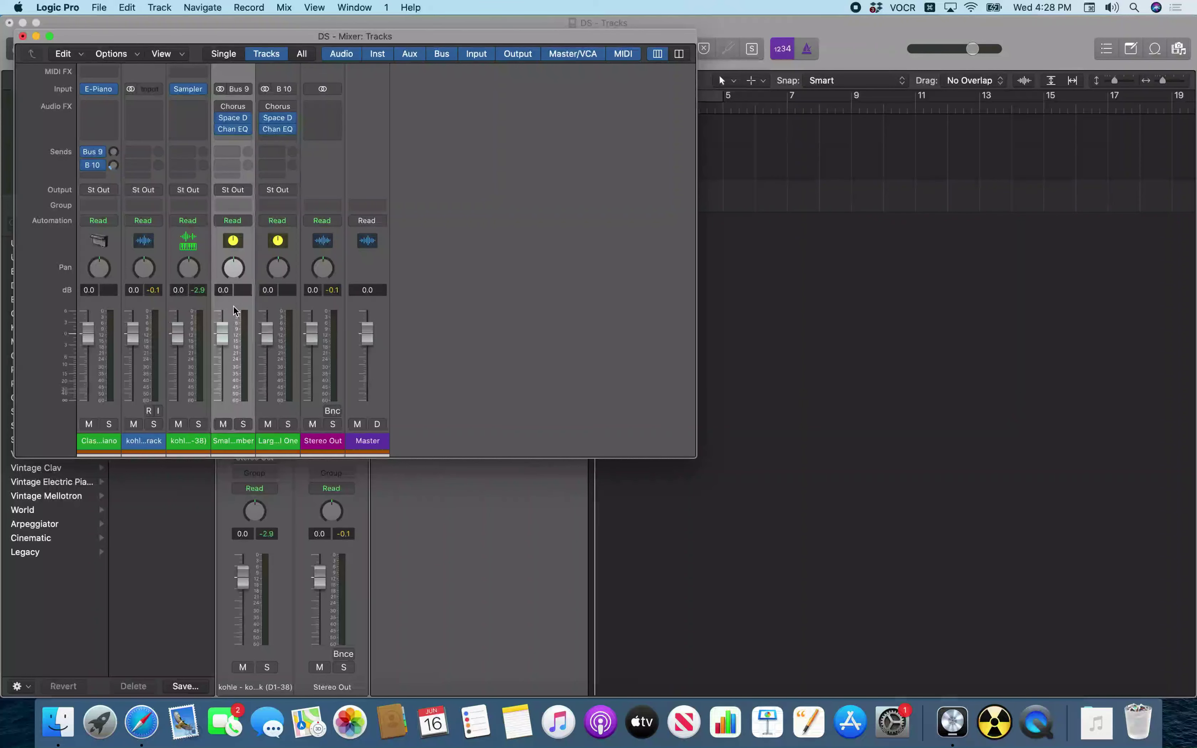
key(Left)
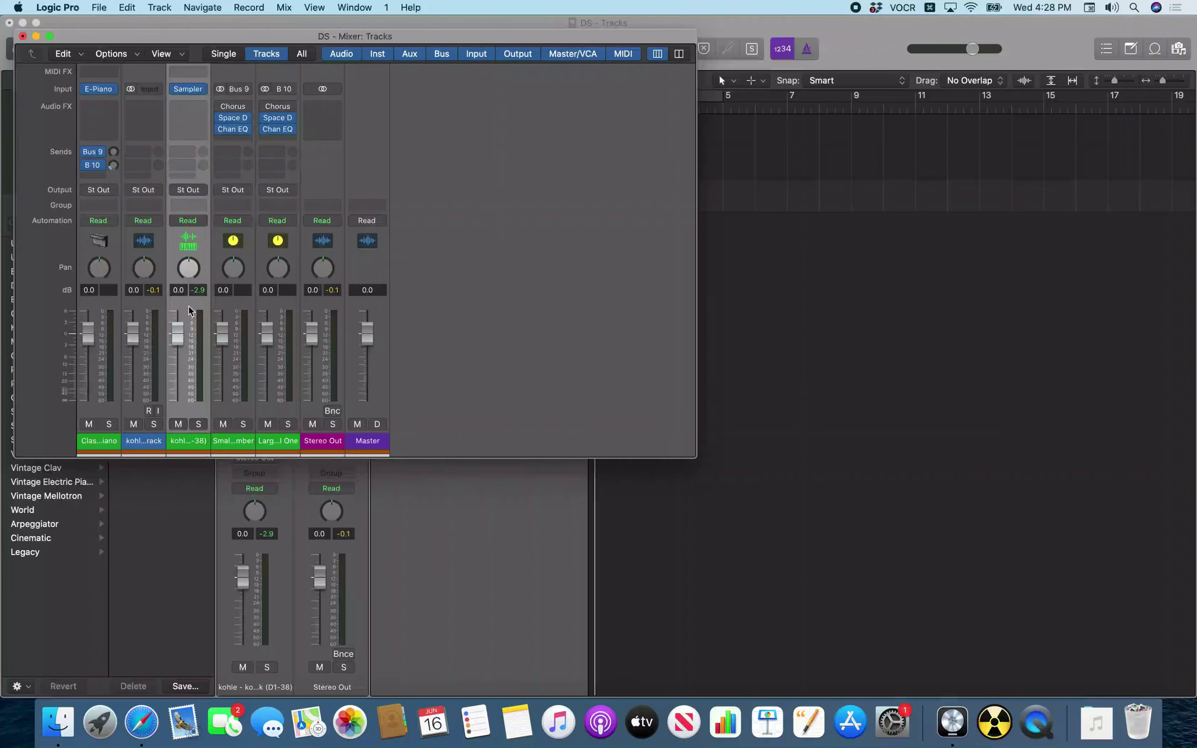
double_click(188, 440)
key(Escape)
click(190, 90)
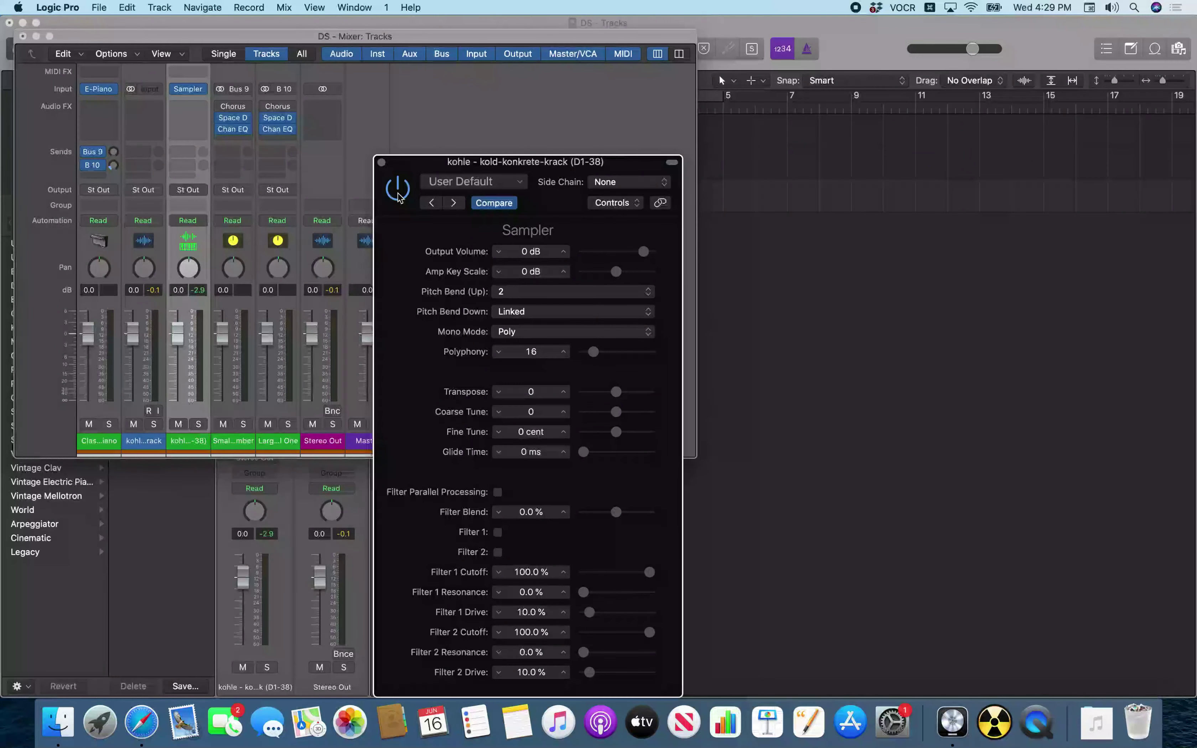
Step: Save the sampler instrument as "kohle - kold-konkrete-krack (D1-38)" with audio data in the Sampler Instruments folder, and return to the tracks
click(470, 181)
click(575, 361)
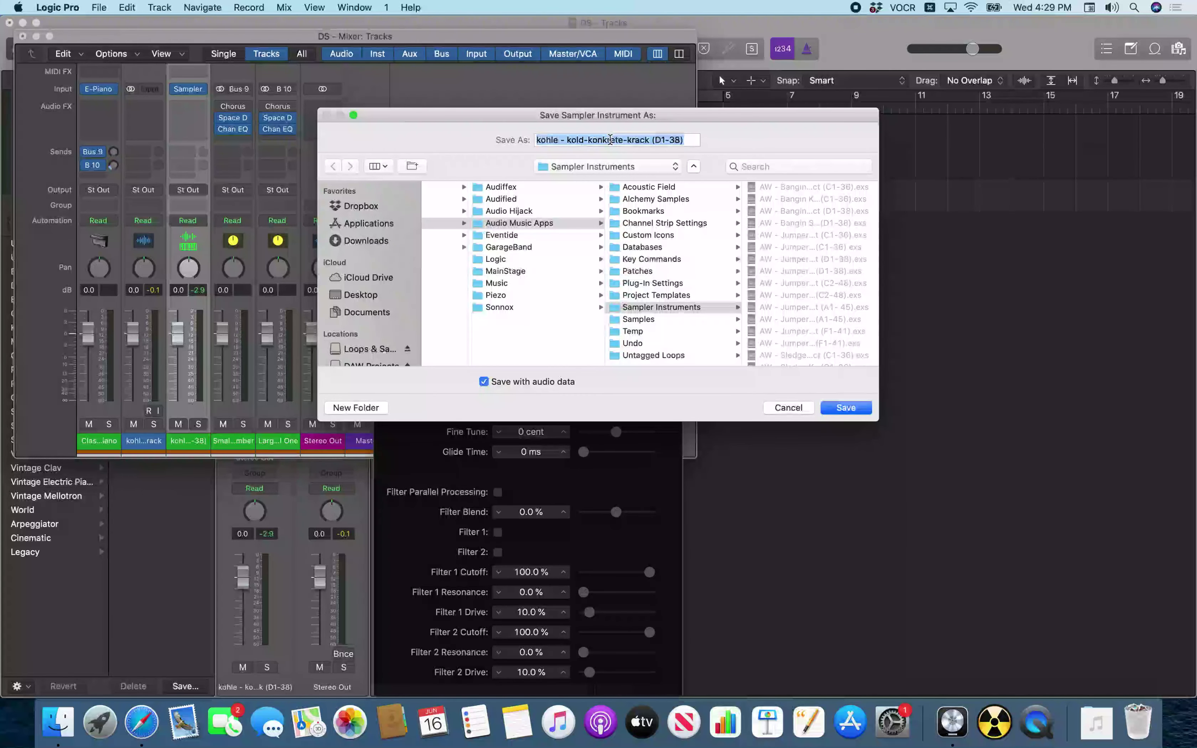
click(379, 167)
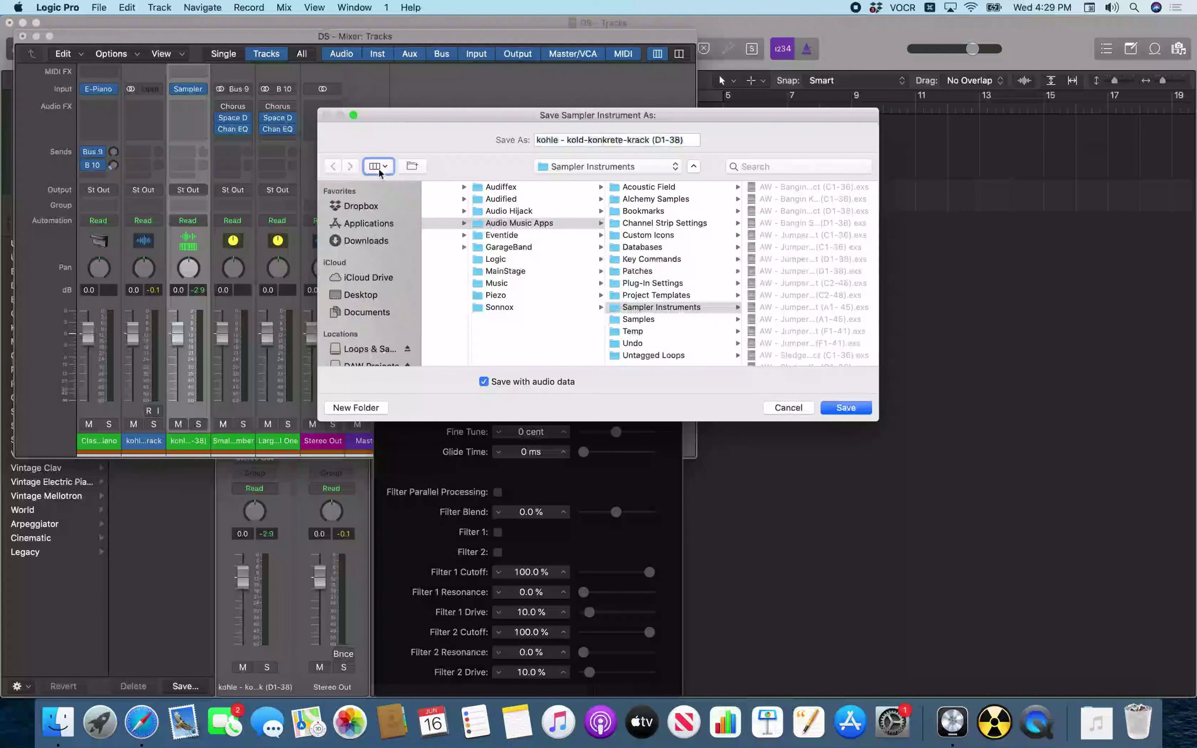
key(ctrl+alt+Right)
key(ctrl+alt+Right)
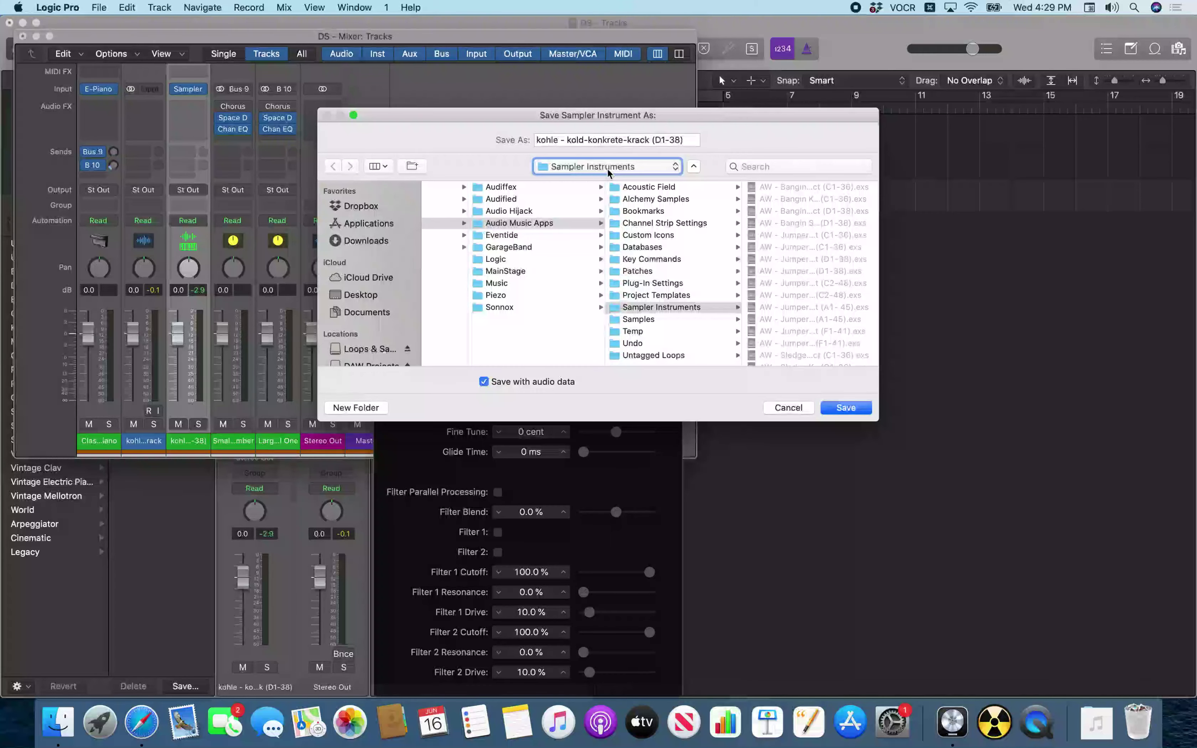
key(Tab)
key(Tab)
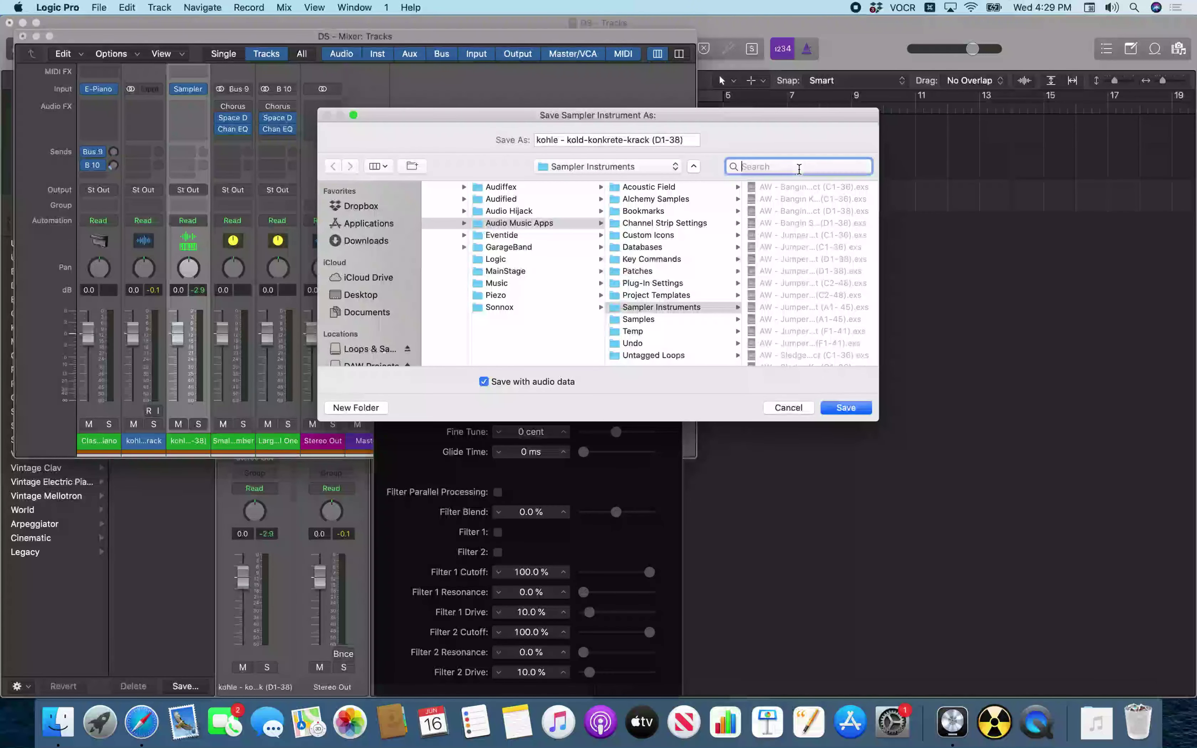
key(Tab)
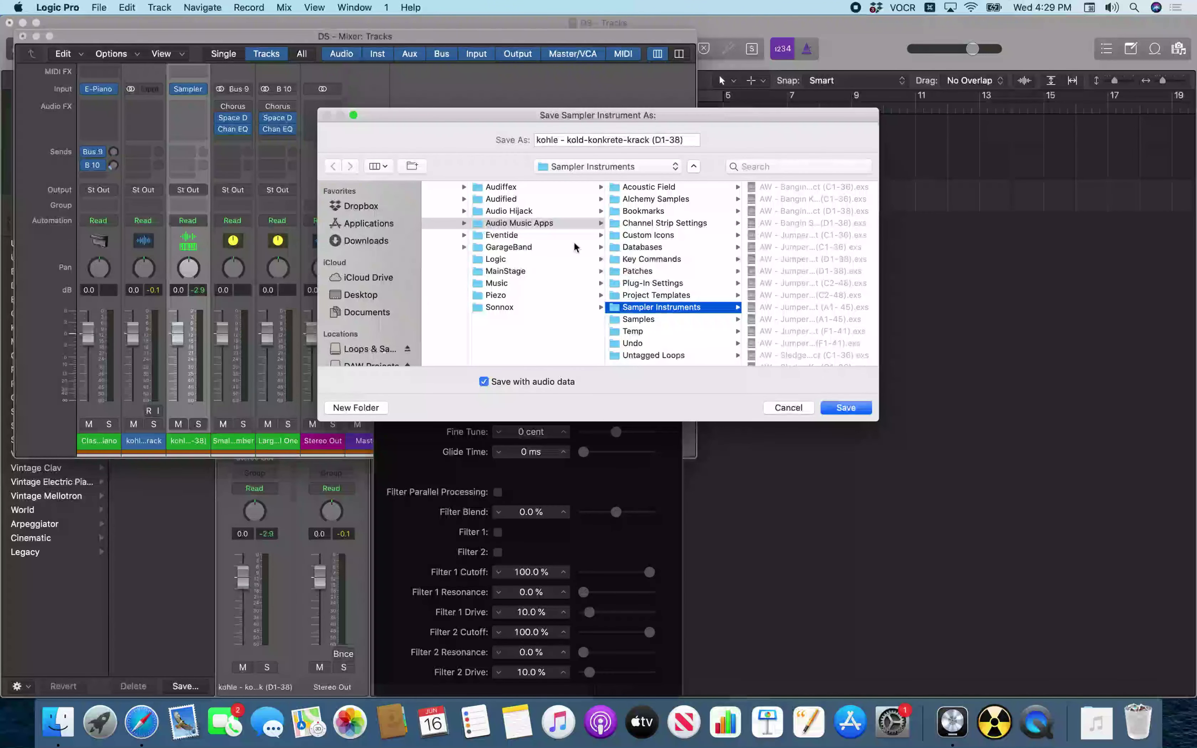
key(Tab)
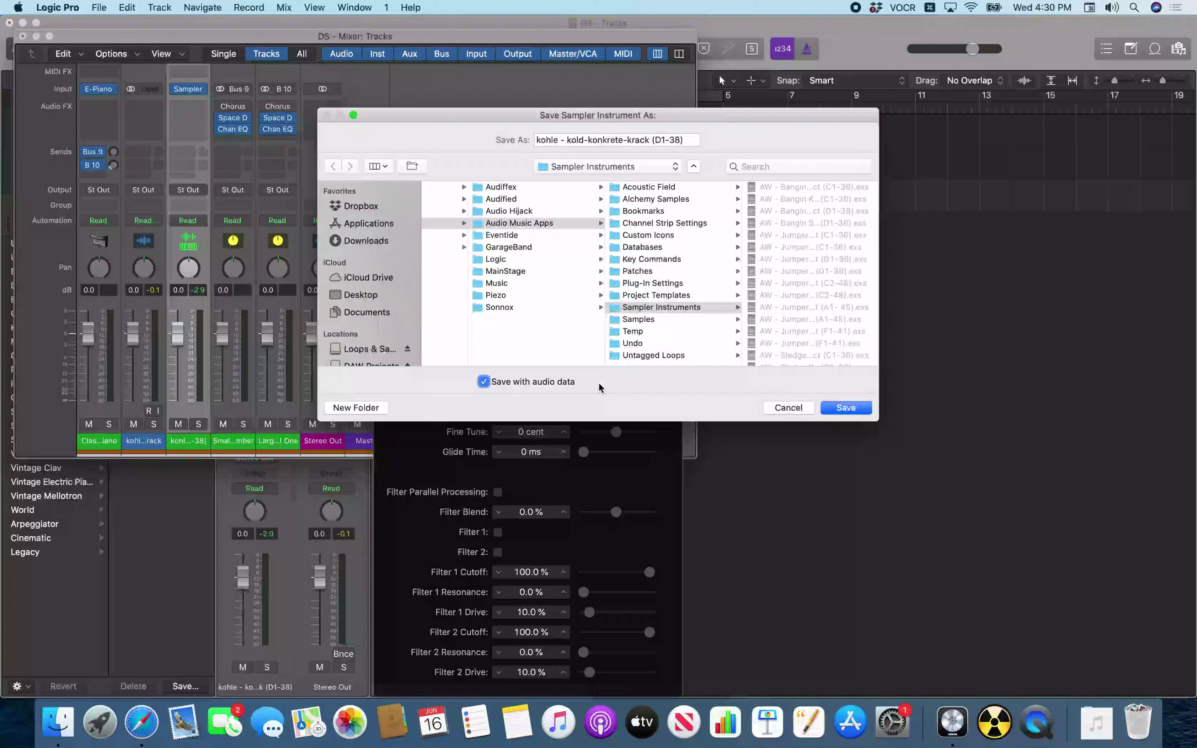
key(Tab)
key(Tab)
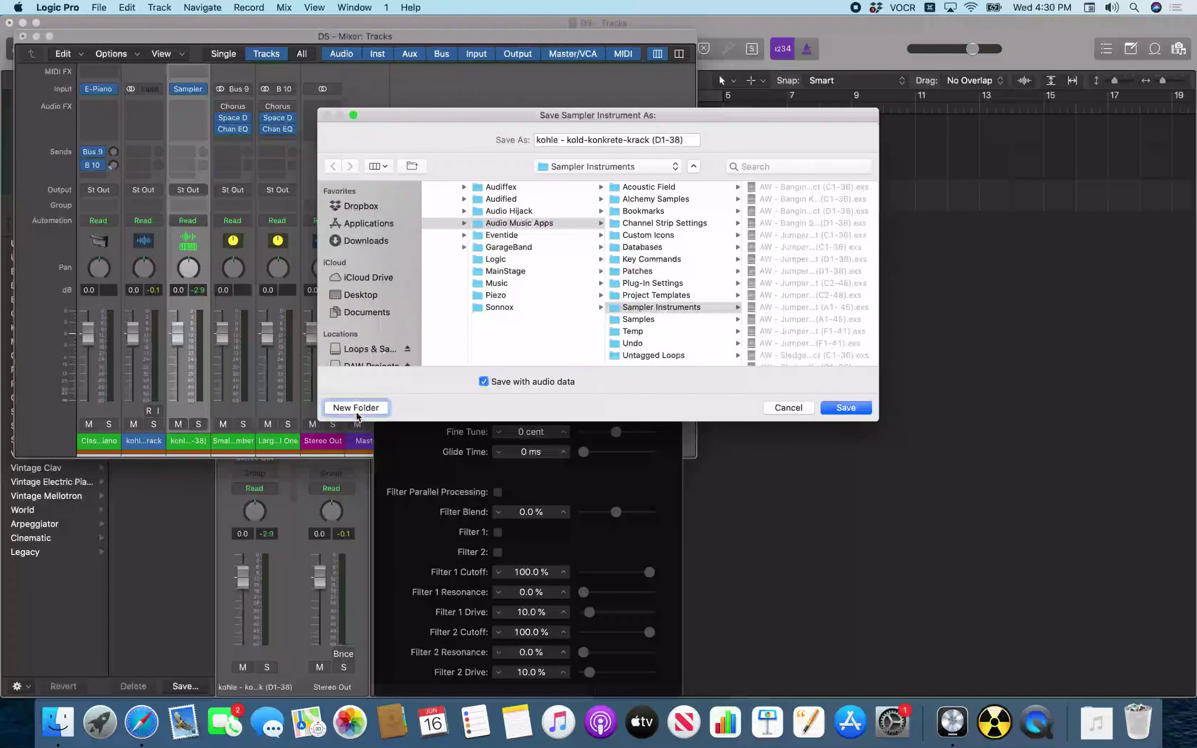
key(Tab)
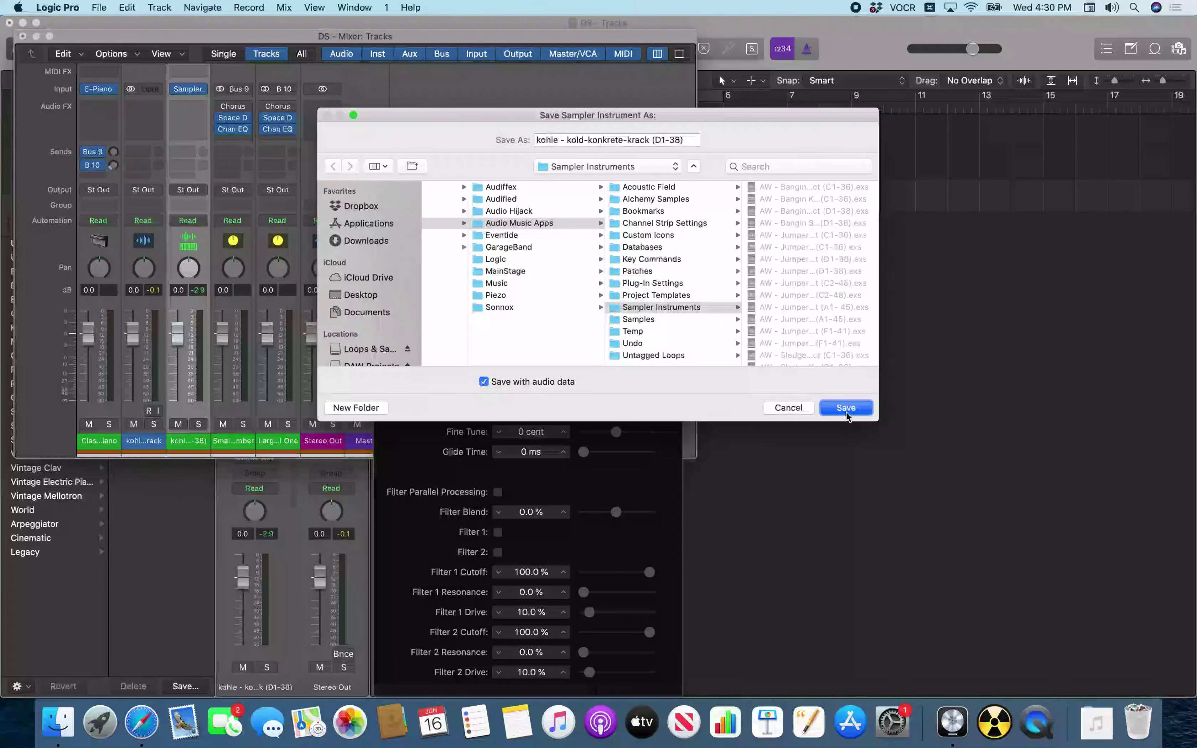
click(847, 415)
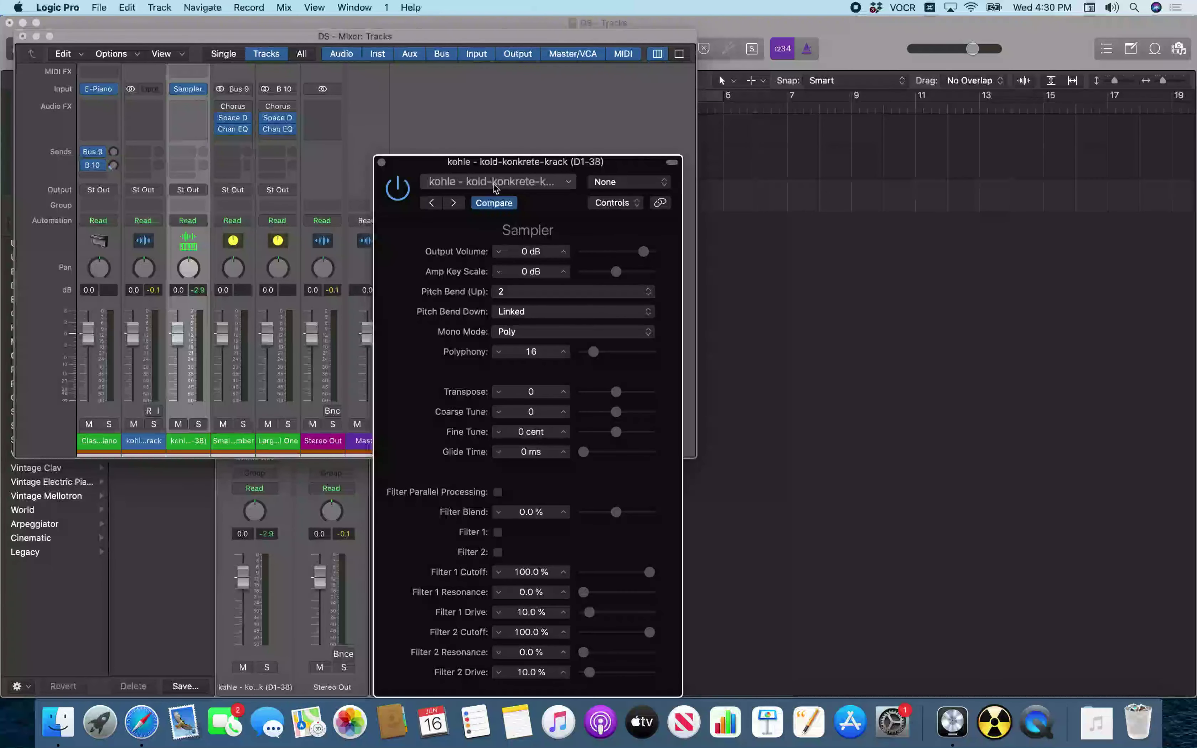
click(190, 91)
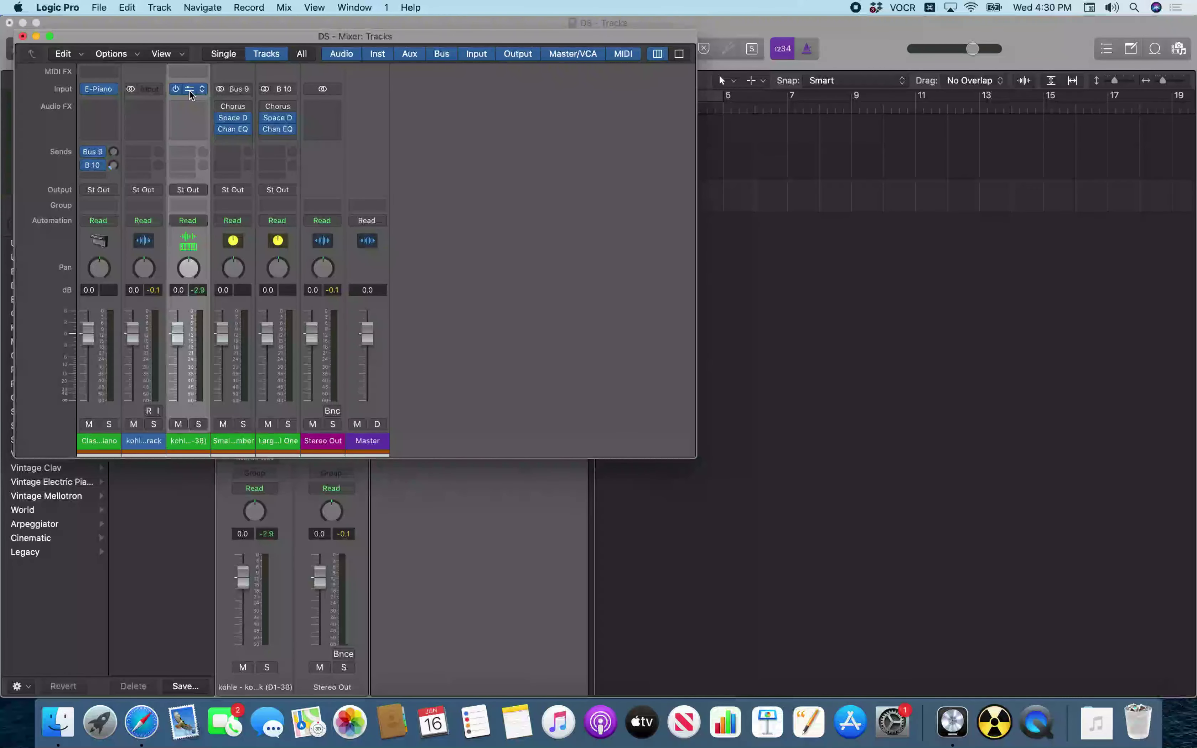
click(790, 313)
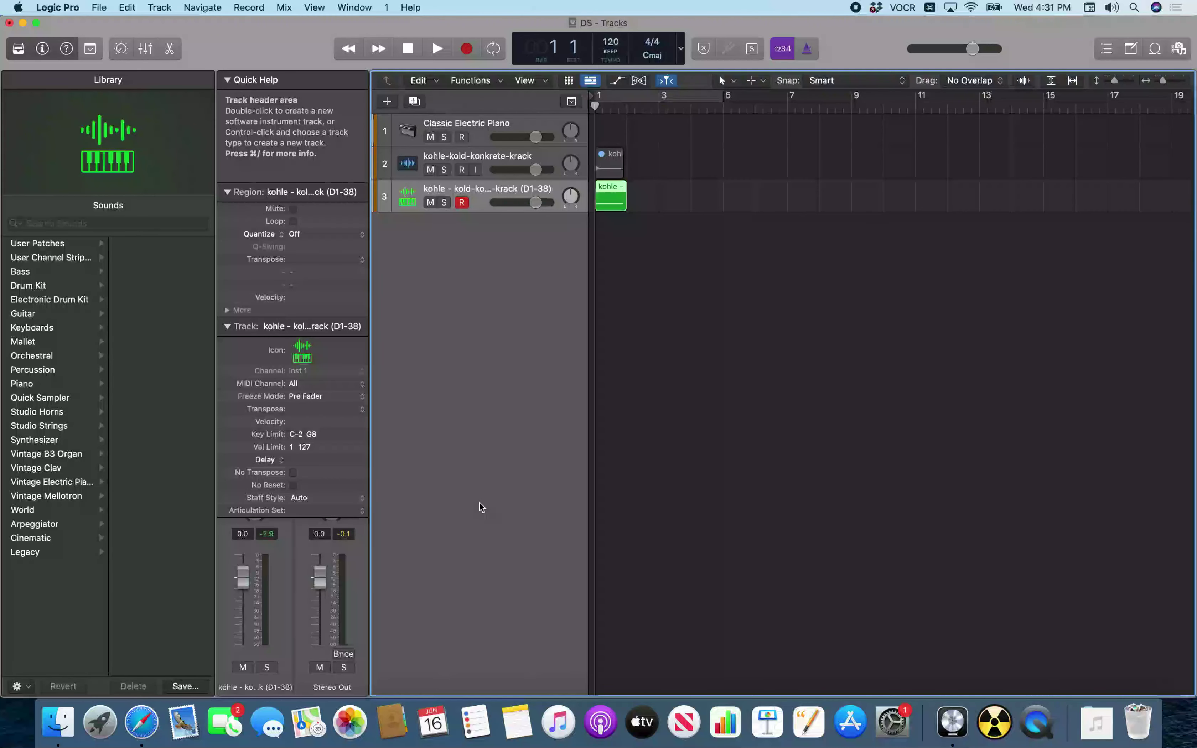
Step: Play back the MIDI trigger region on the sampler track and delete that region
key(period)
key(comma)
key(space)
key(space)
key(Delete)
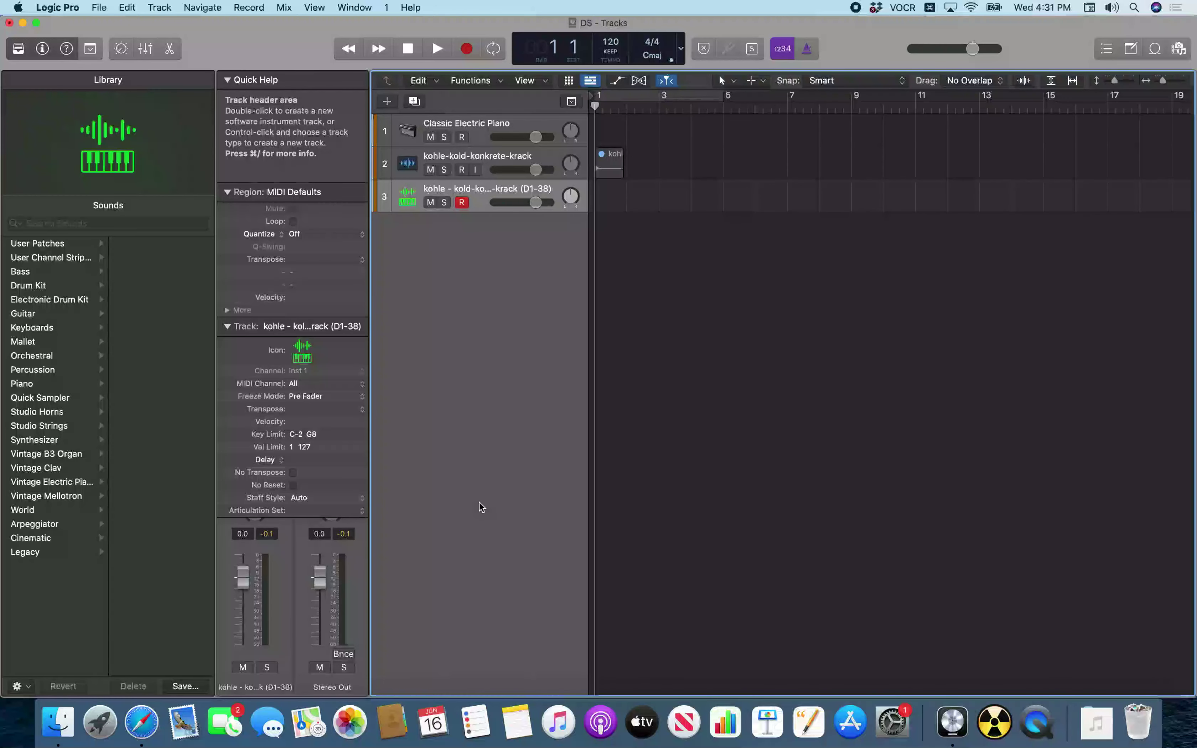
Step: Record a four-bar pattern of repeated D1 hits from bar 1 on the sampler track using Musical Typing, and close the keyboard
key(super+k)
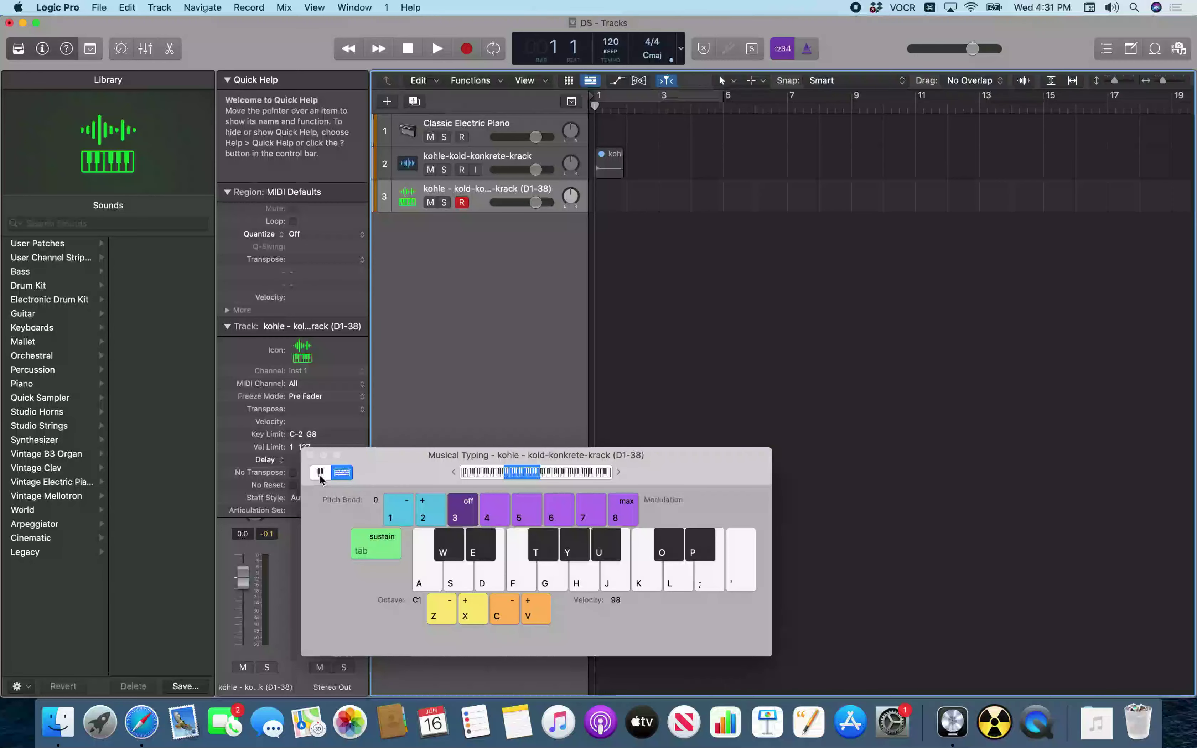
key(r)
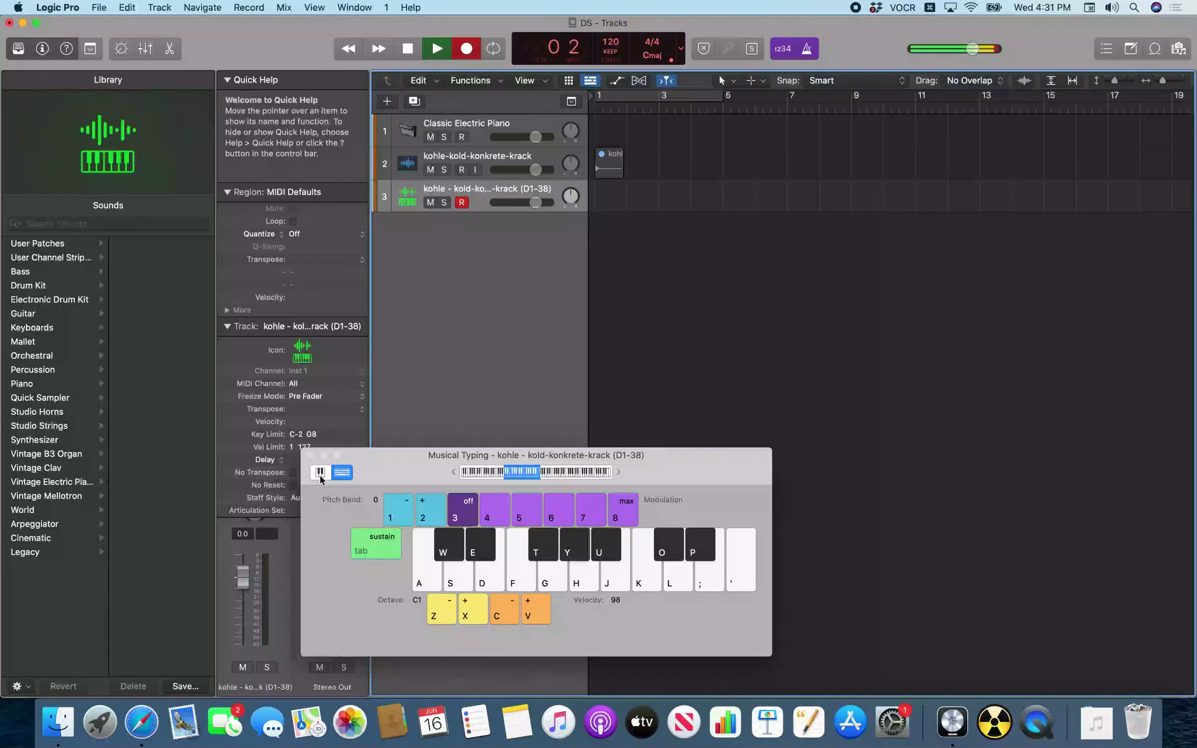
key(s)
key(s)
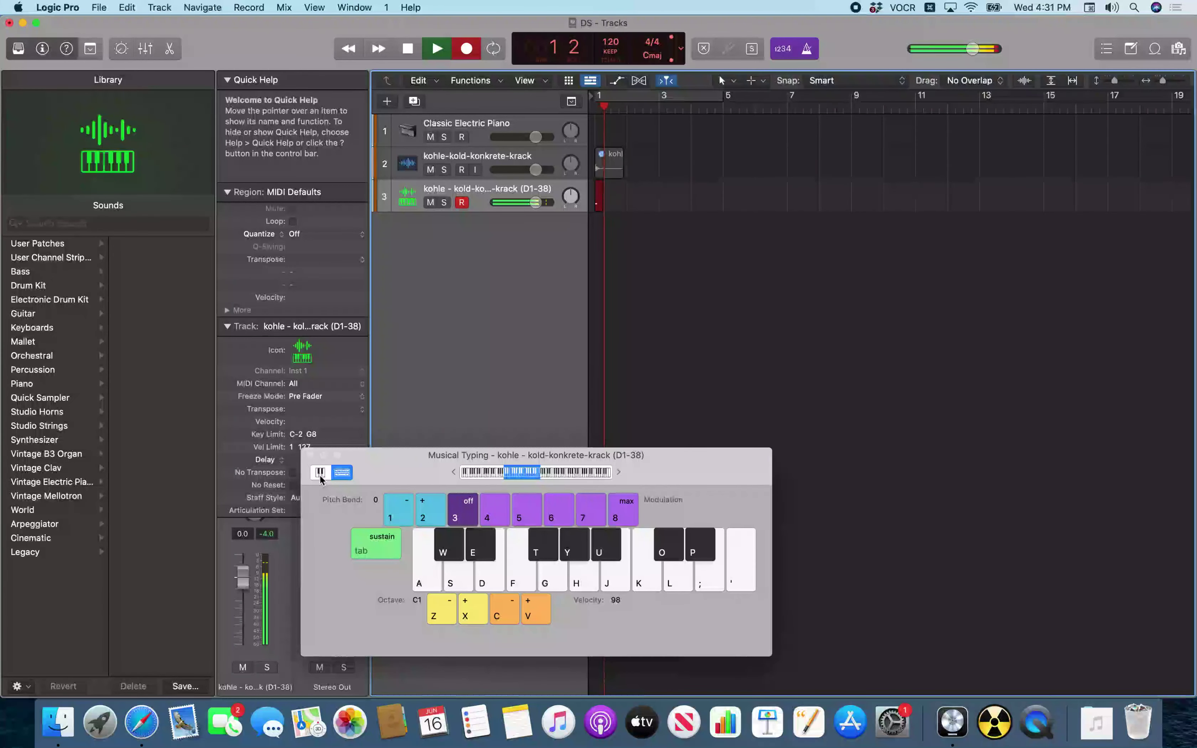
key(s)
key(s)
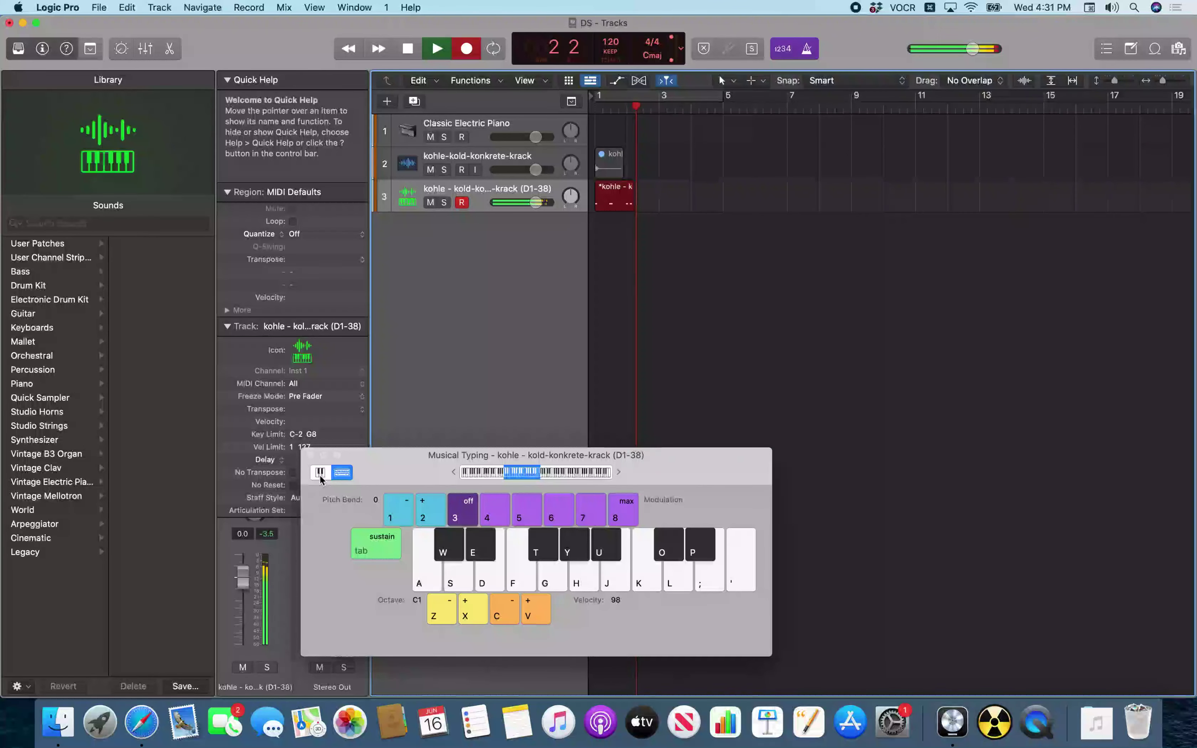
key(s)
key(s)
key(s)
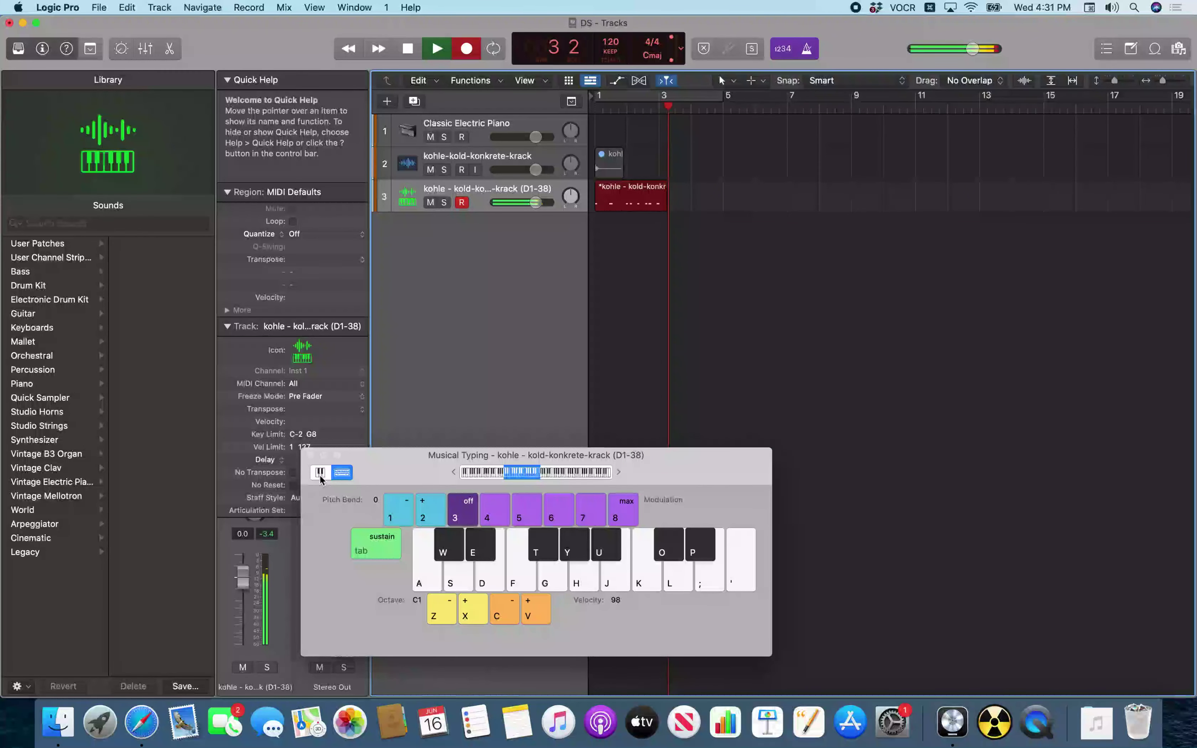
key(s)
key(s)
key(s)
key(s)
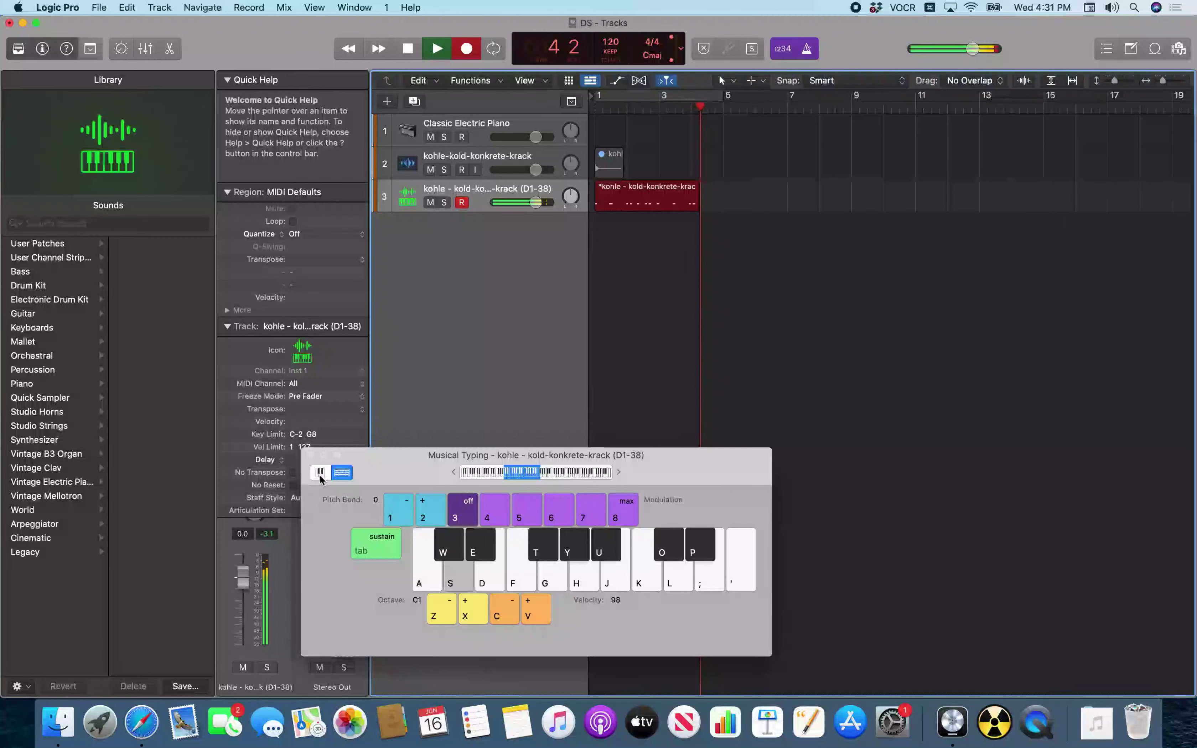
key(space)
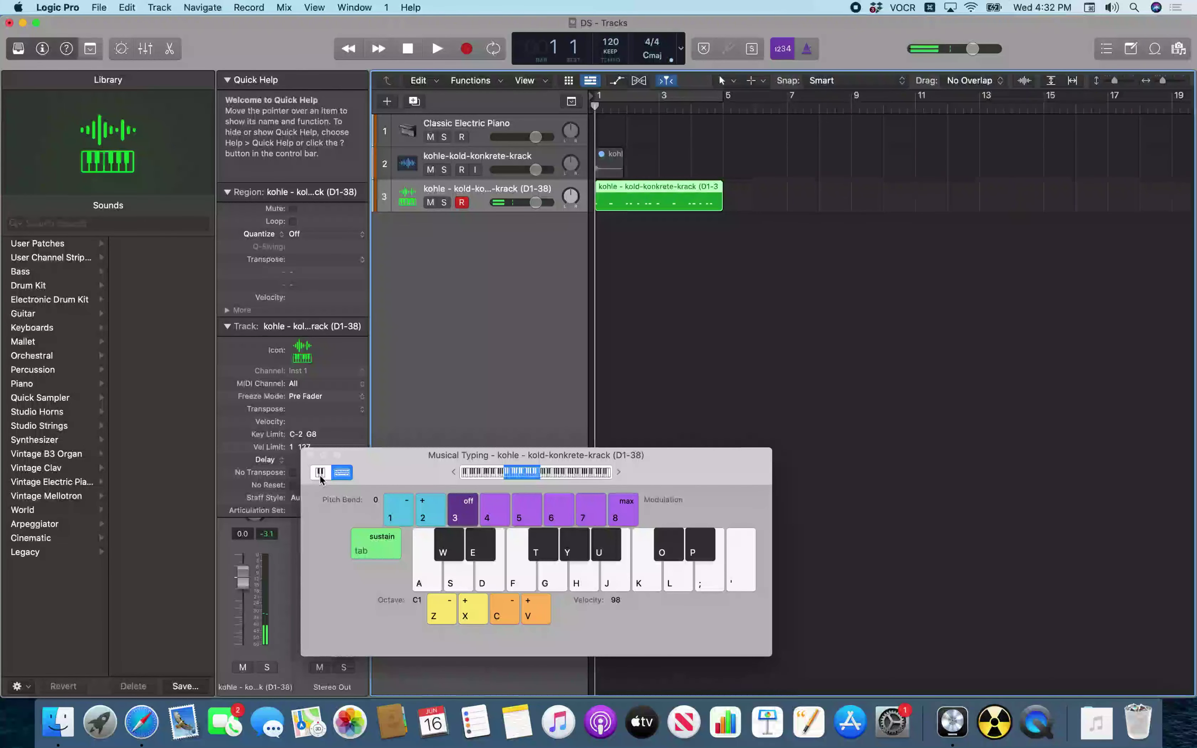
key(super+k)
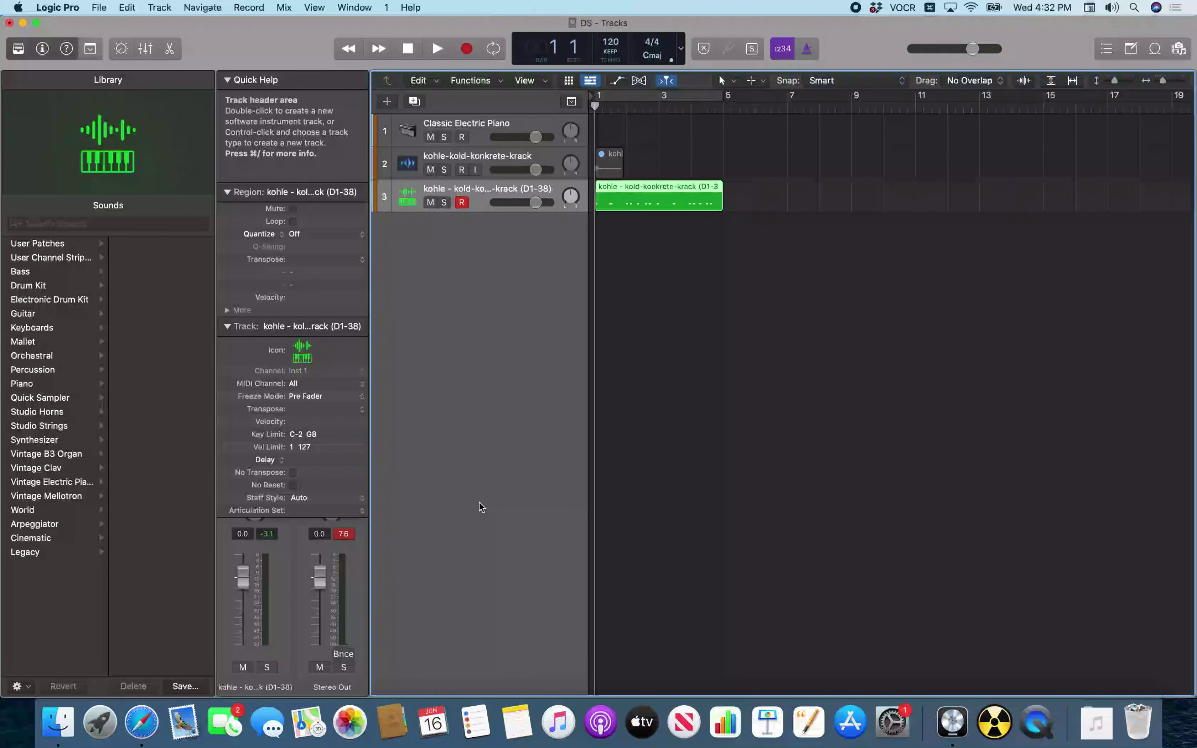
Step: Quantize the recorded MIDI region on the sampler track to 1/16 Note and audition it from bar 1
key(space)
key(space)
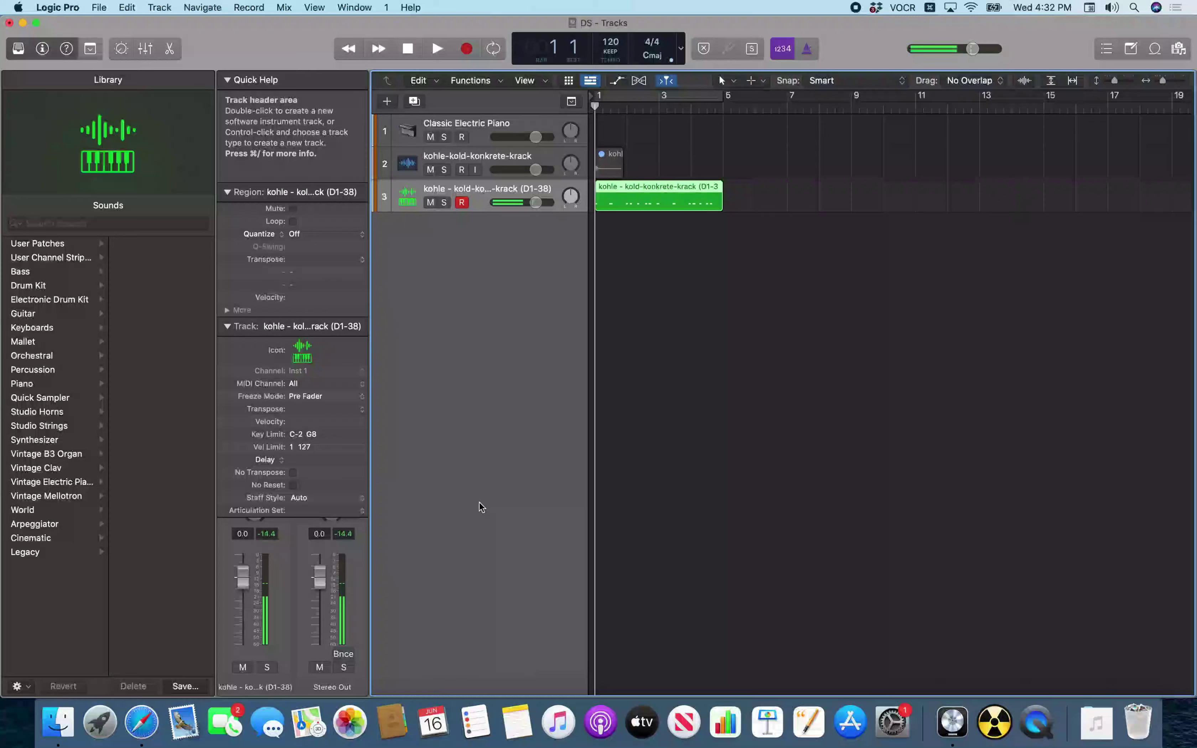
key(q)
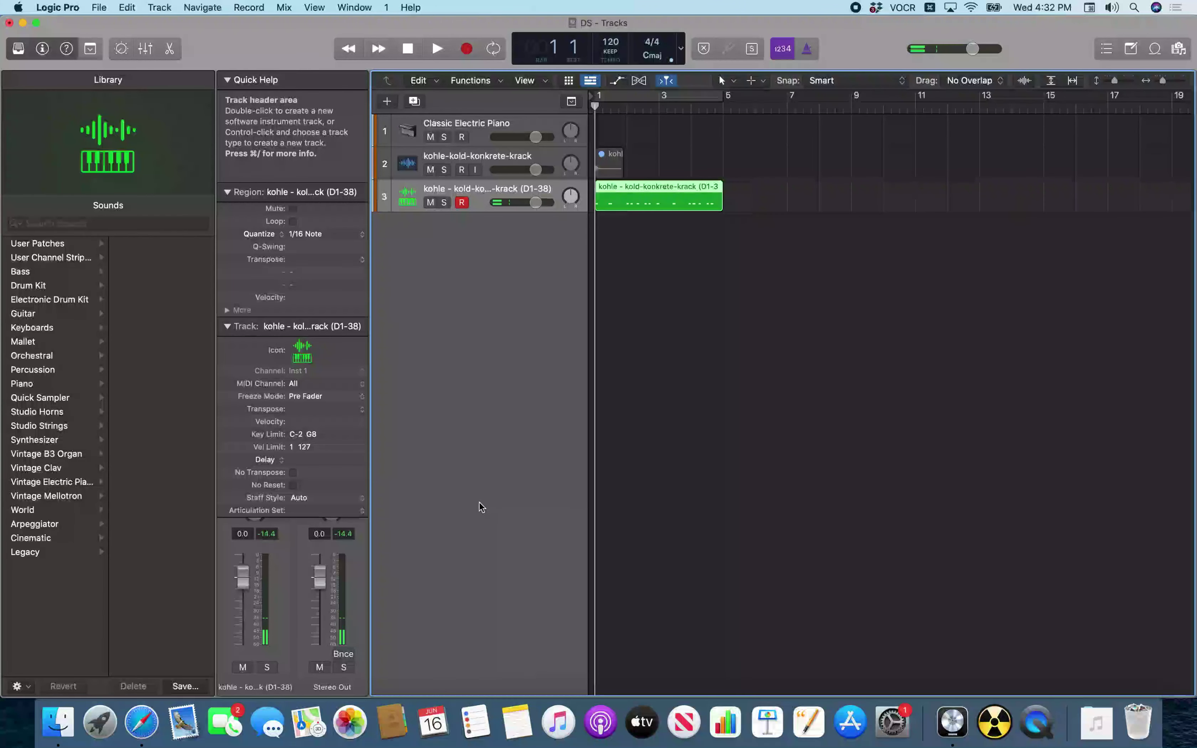
key(space)
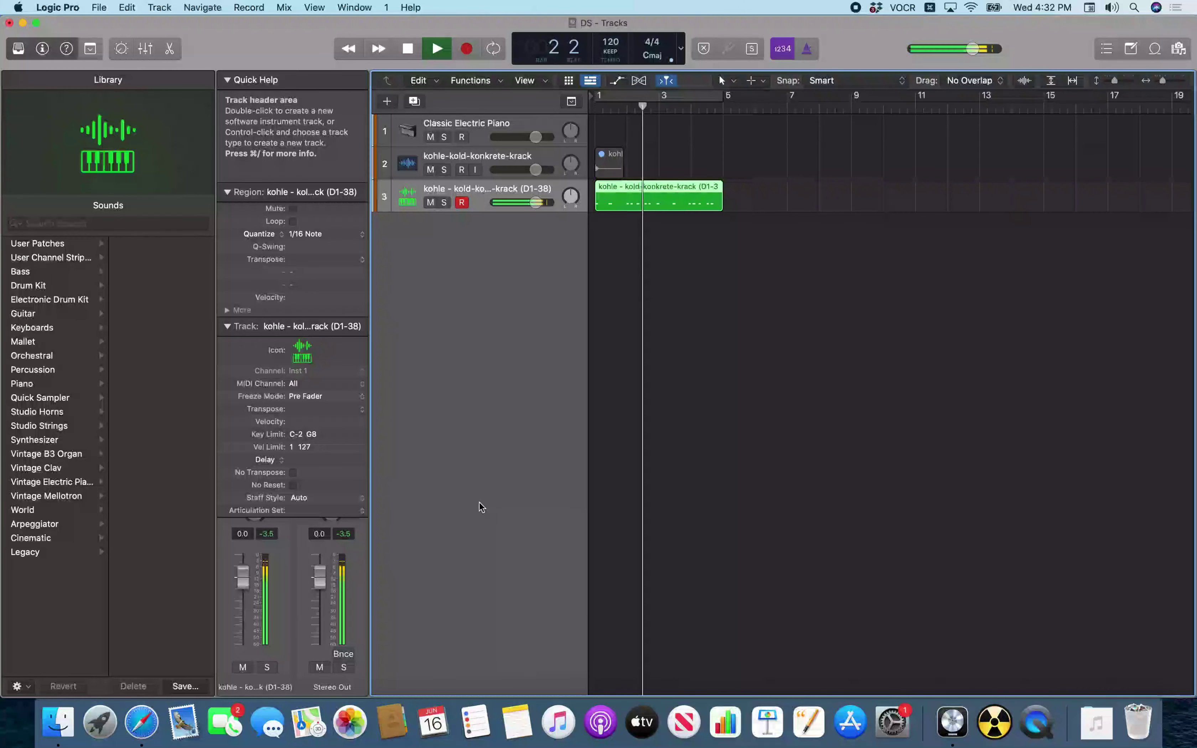
key(space)
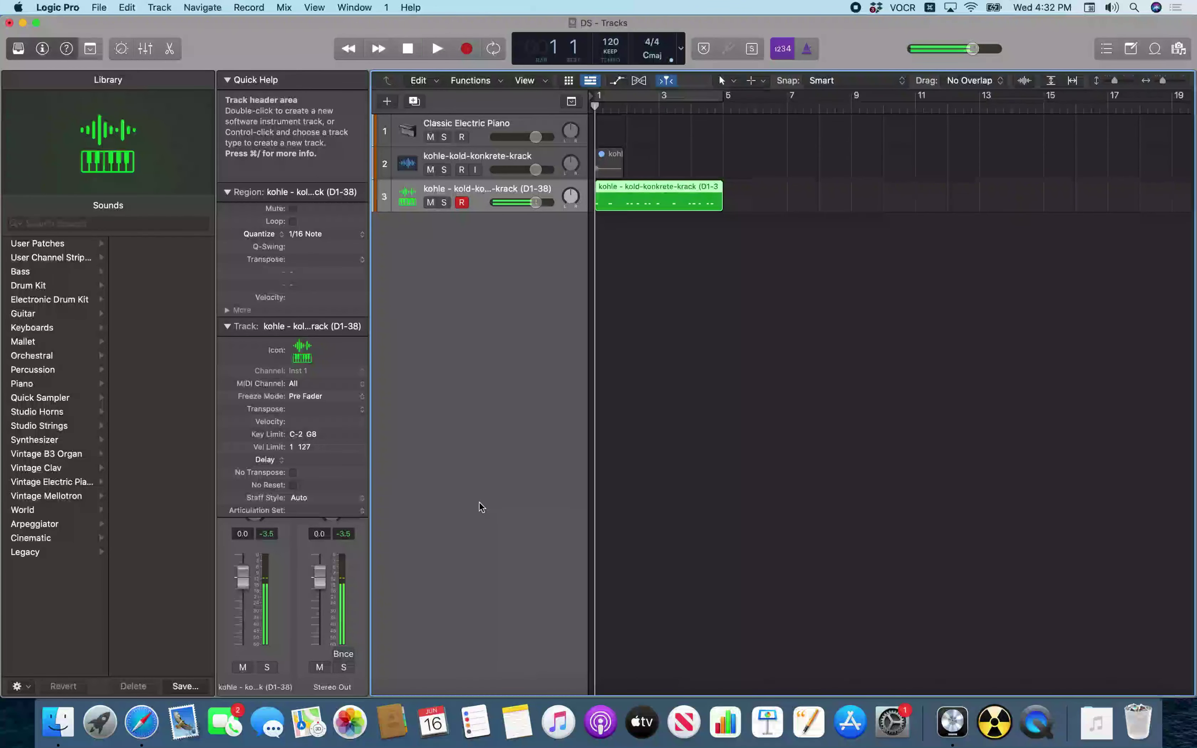